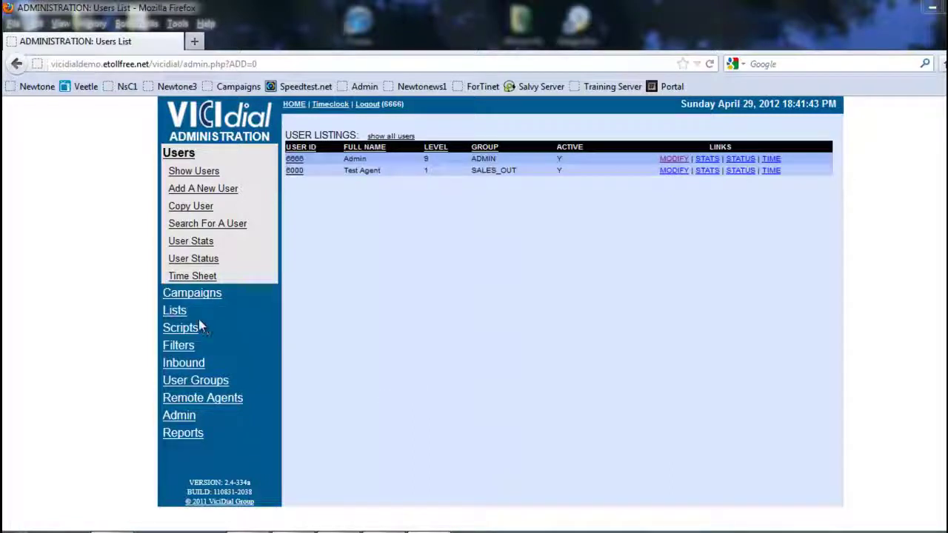
Start a new script and set its script ID to OUTBOUND
{"action": "left_click", "coordinate": [172, 337]}
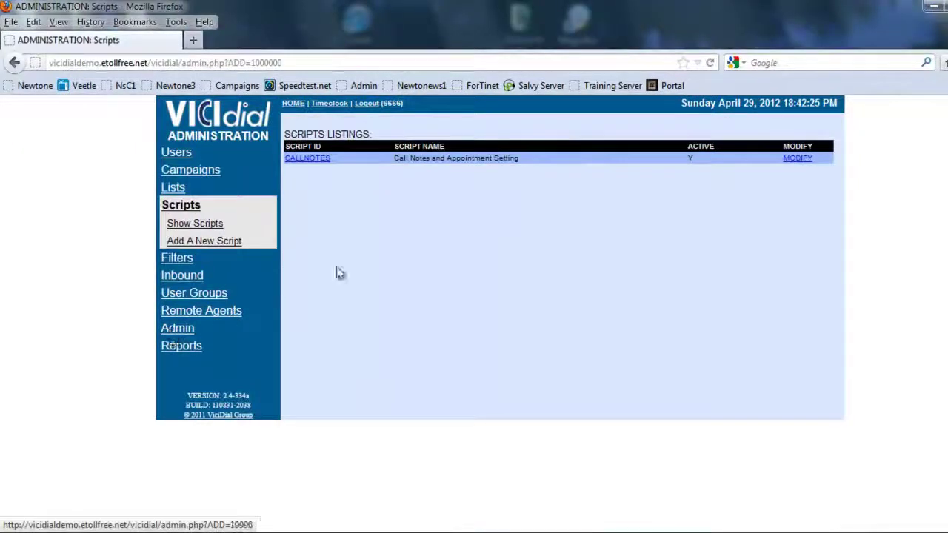
{"action": "left_click", "coordinate": [194, 243]}
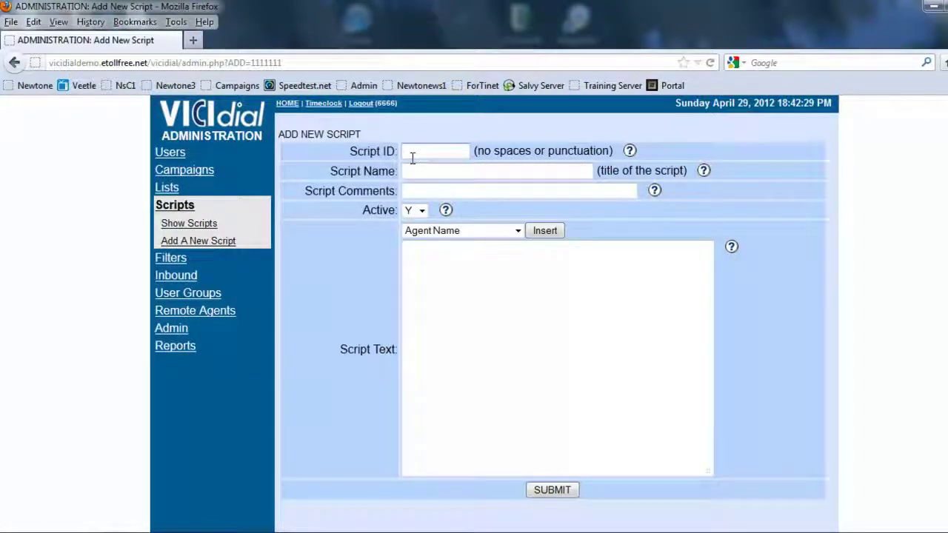
{"action": "type", "text": "O"}
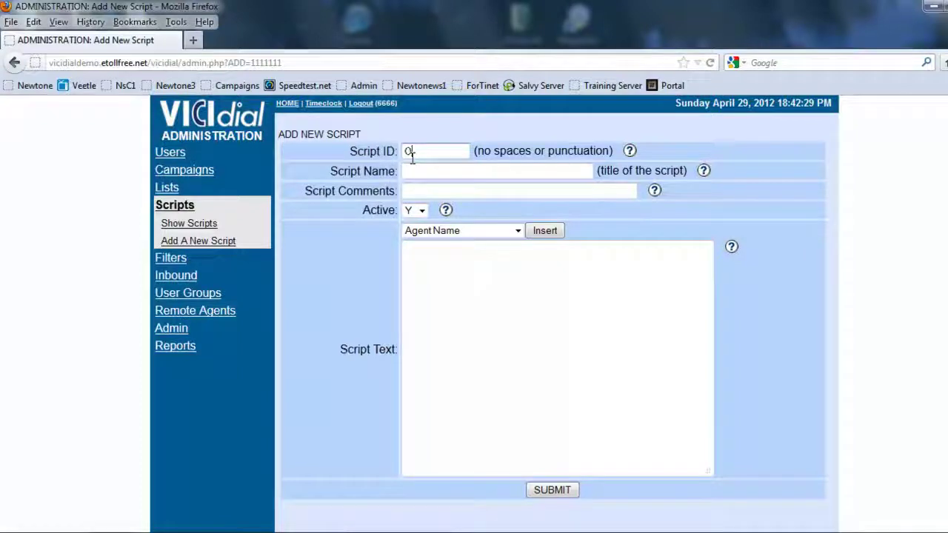
{"action": "type", "text": "UTBOUND"}
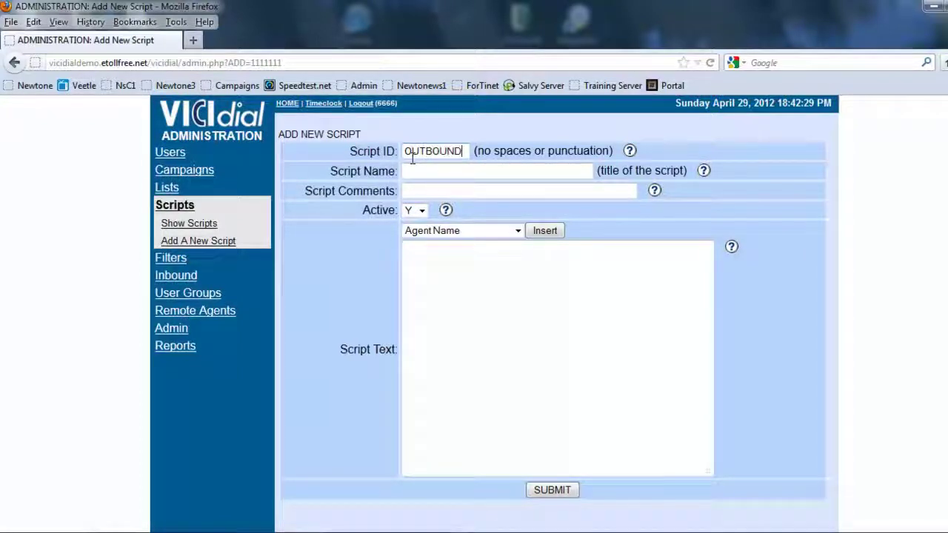
Enter "OutBOund Script" as the script name, leaving the comments empty and the script active
{"action": "key", "text": "Tab"}
{"action": "key", "text": "Tab"}
{"action": "type", "text": "Out"}
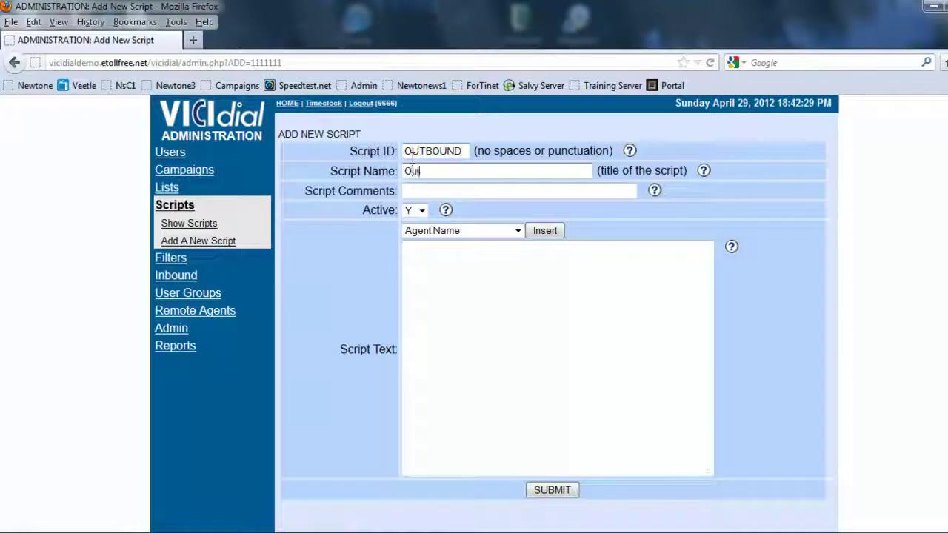
{"action": "type", "text": "BOund Scr"}
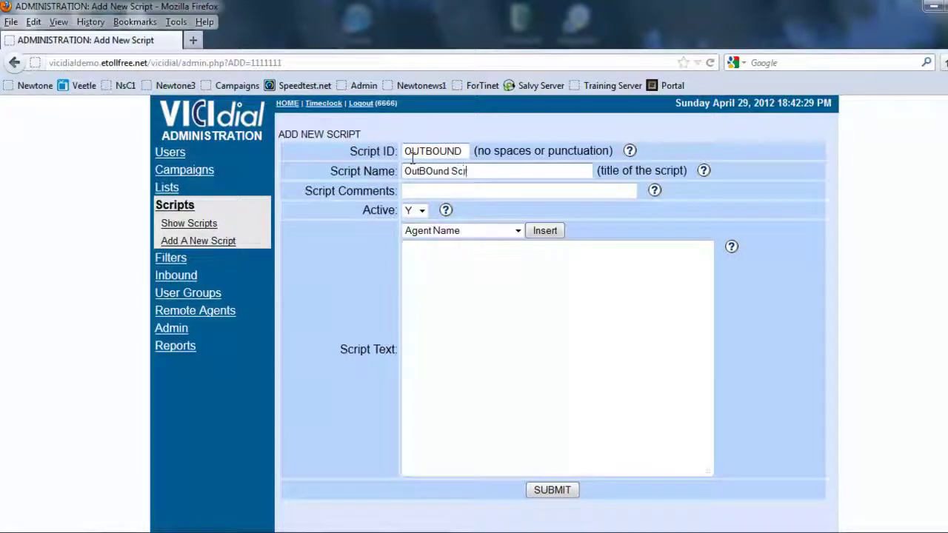
{"action": "type", "text": "ipt"}
{"action": "key", "text": "Tab"}
{"action": "key", "text": "Tab"}
{"action": "key", "text": "Tab"}
{"action": "key", "text": "Tab"}
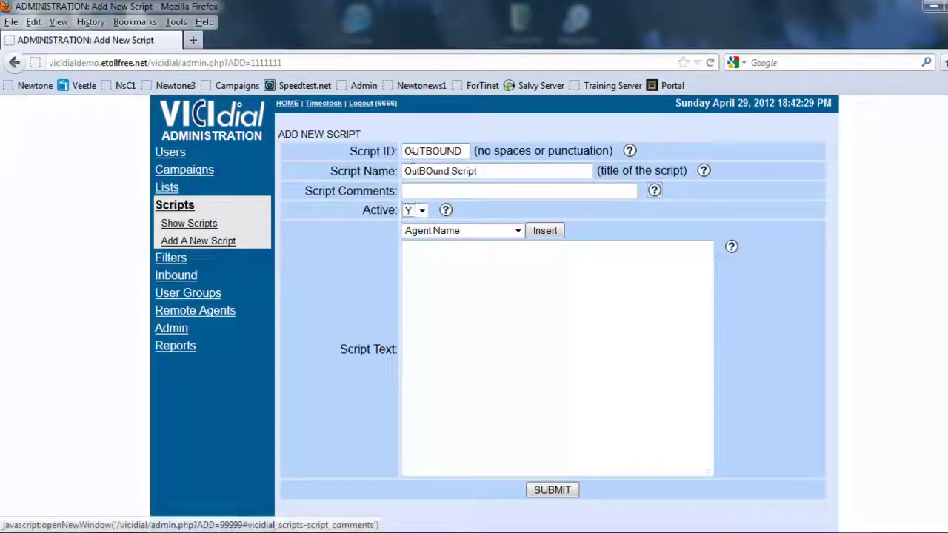
Begin the script text with "Hello my name is" followed by the Agent Name placeholder
{"action": "left_click", "coordinate": [449, 258]}
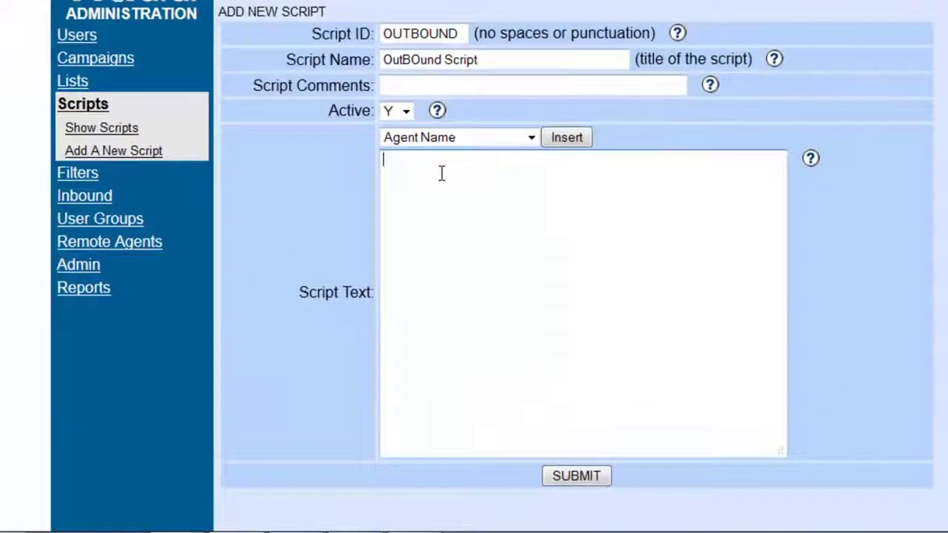
{"action": "type", "text": "Hello m"}
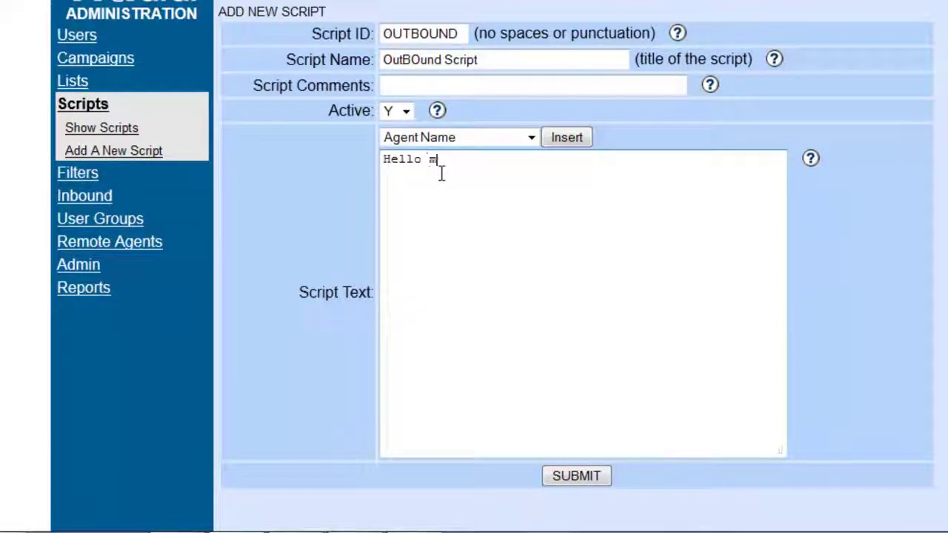
{"action": "type", "text": "y name is"}
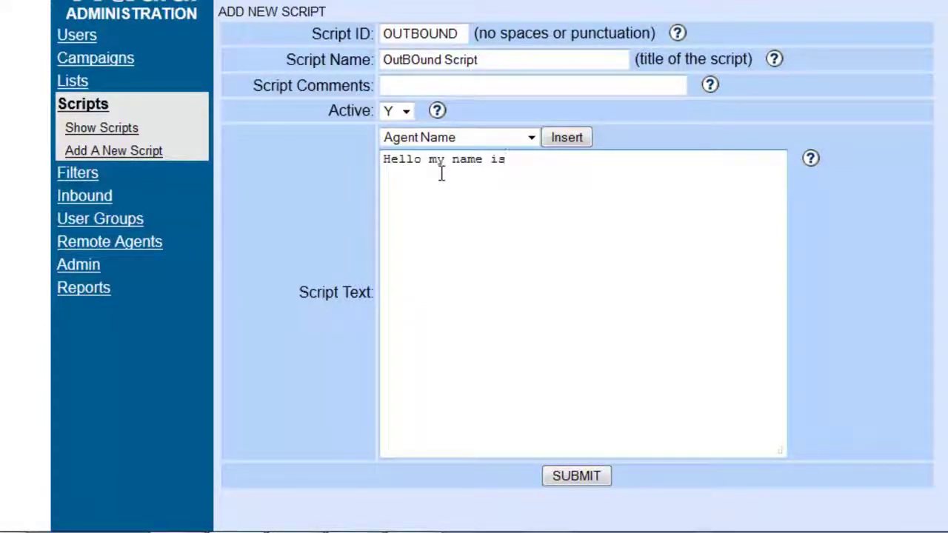
{"action": "type", "text": " ____________"}
{"action": "left_click_drag", "start_coordinate": [604, 164], "coordinate": [515, 167]}
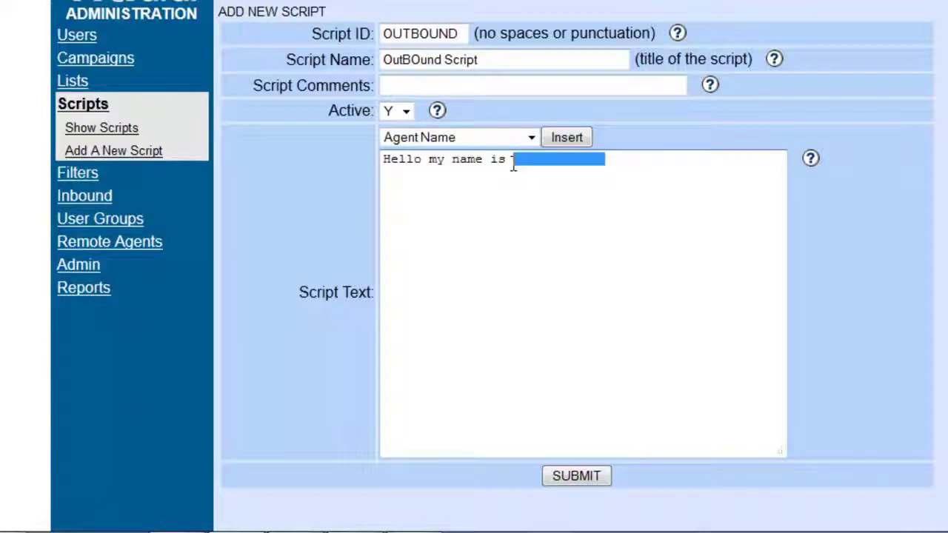
{"action": "key", "text": "BackSpace"}
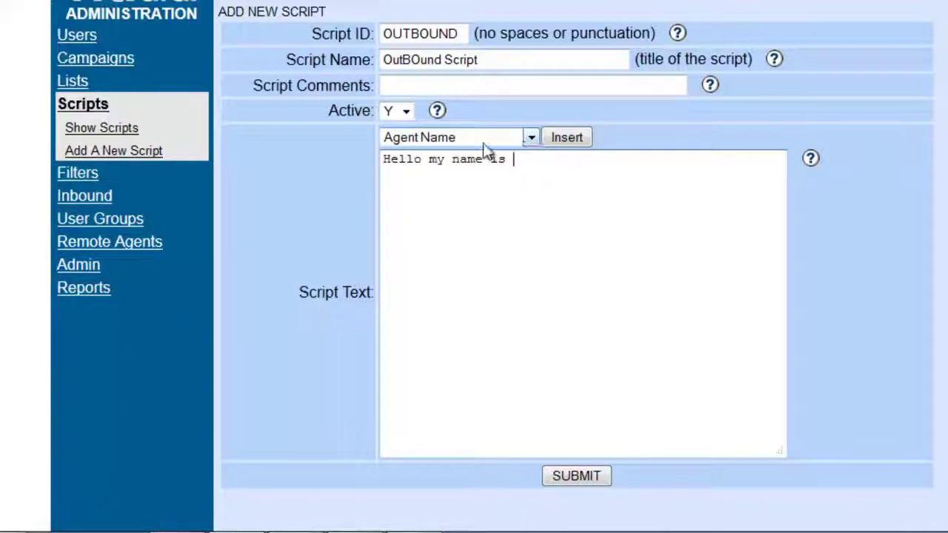
{"action": "left_click", "coordinate": [555, 140]}
{"action": "left_click", "coordinate": [670, 166]}
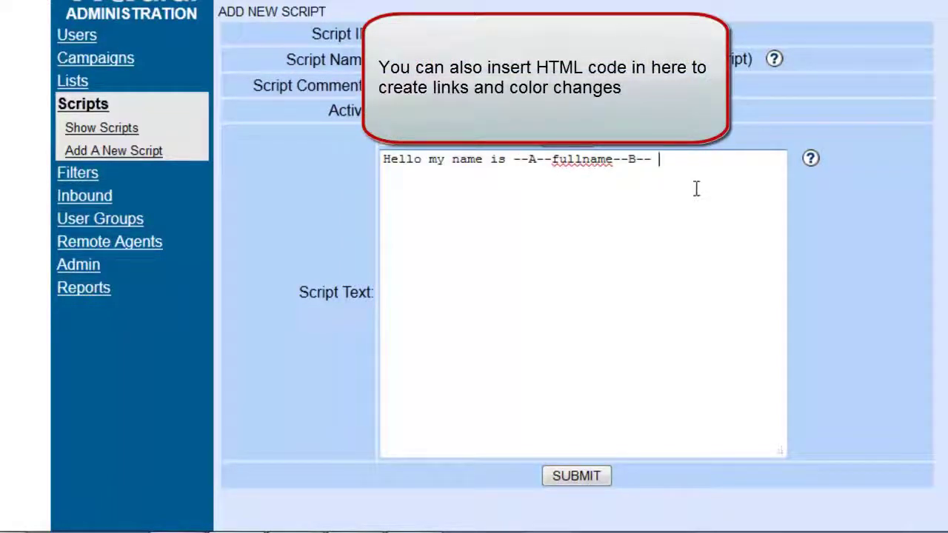
Continue the script text with "may I speak with" followed by the title placeholder
{"action": "type", "text": "may "}
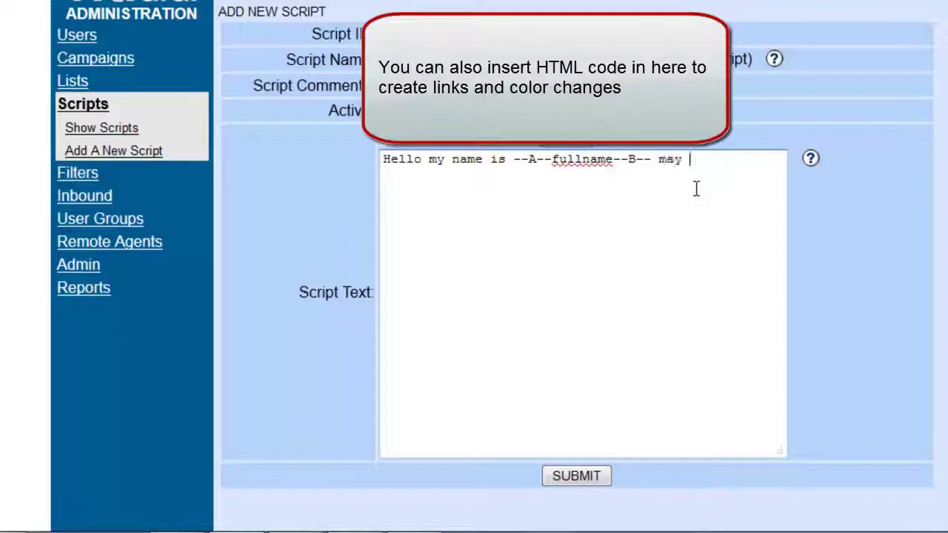
{"action": "type", "text": "I speak with"}
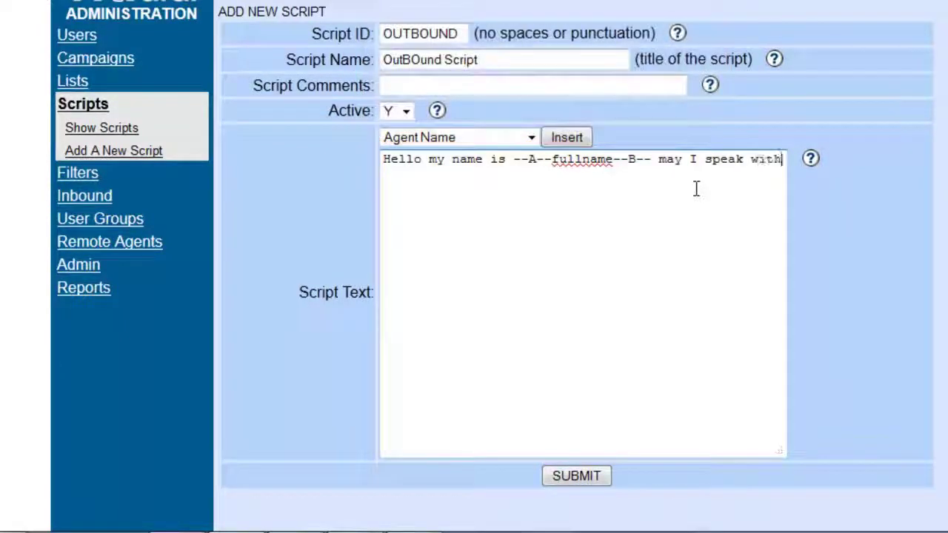
{"action": "left_click", "coordinate": [428, 137]}
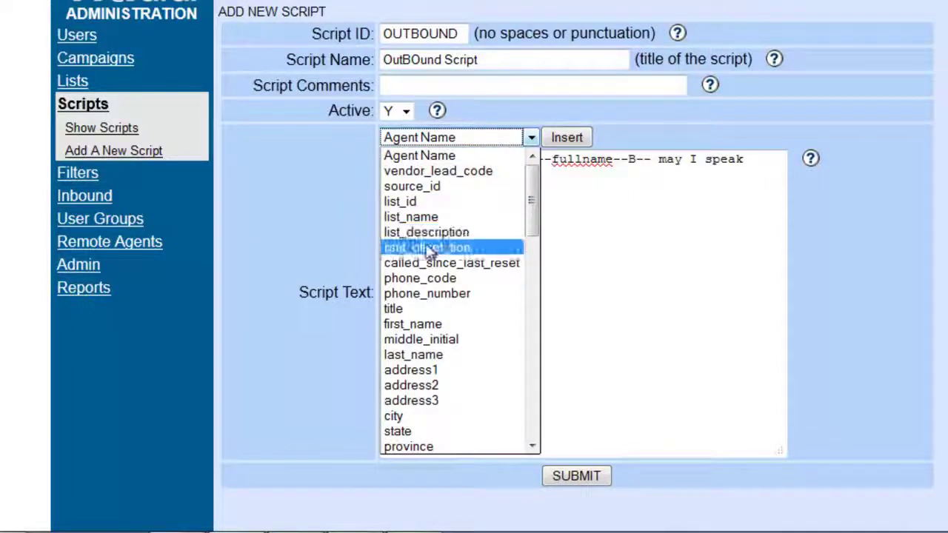
{"action": "left_click", "coordinate": [412, 308]}
{"action": "left_click", "coordinate": [421, 178]}
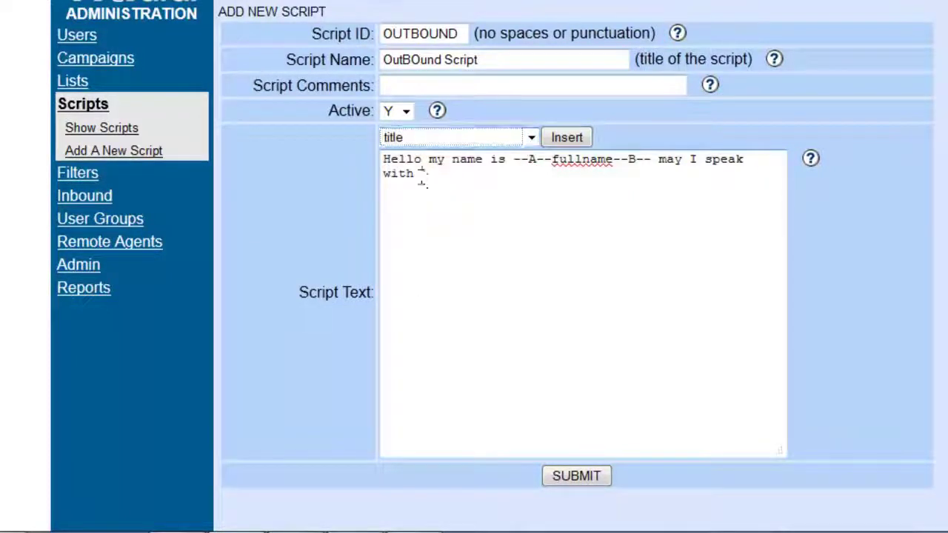
{"action": "left_click", "coordinate": [566, 138]}
Insert the first_name and last_name placeholders after the title placeholder in the script text
{"action": "left_click", "coordinate": [531, 138]}
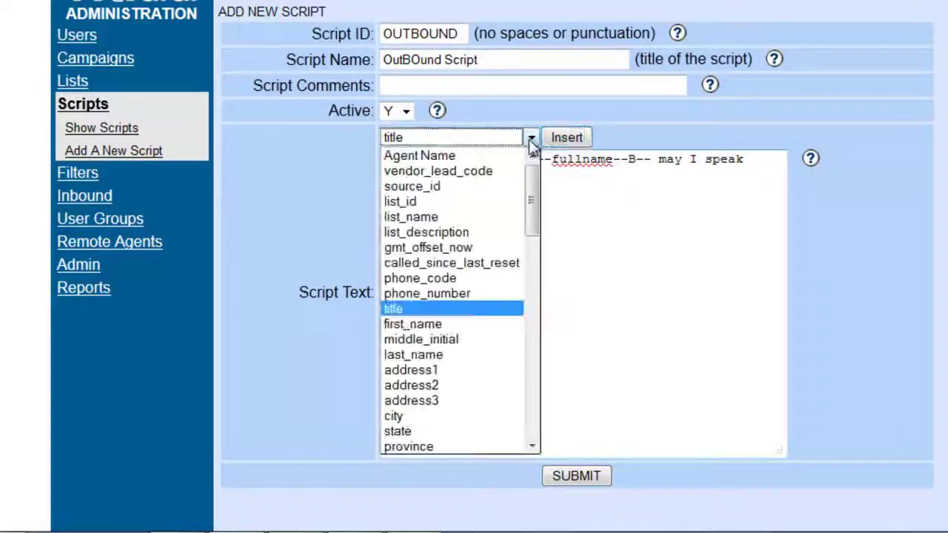
{"action": "left_click", "coordinate": [429, 325]}
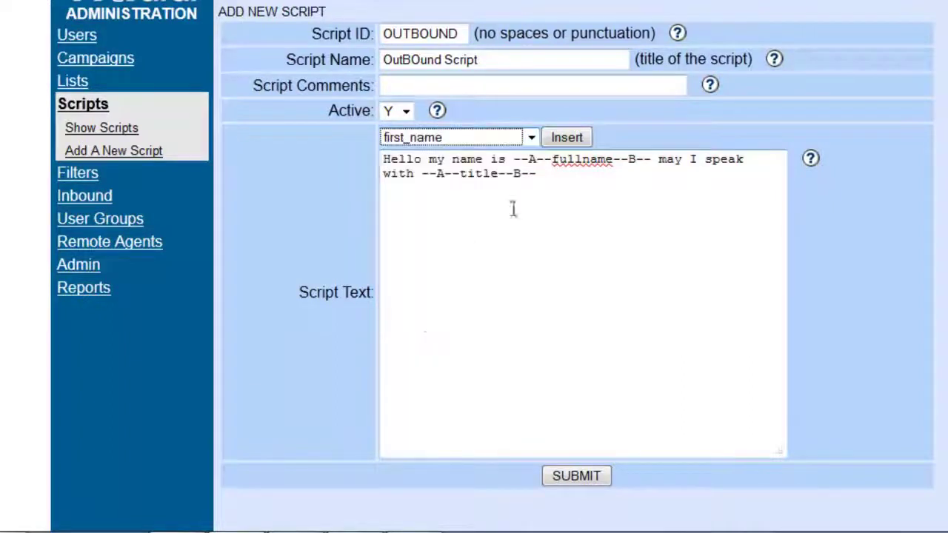
{"action": "left_click", "coordinate": [541, 175]}
{"action": "left_click", "coordinate": [566, 138]}
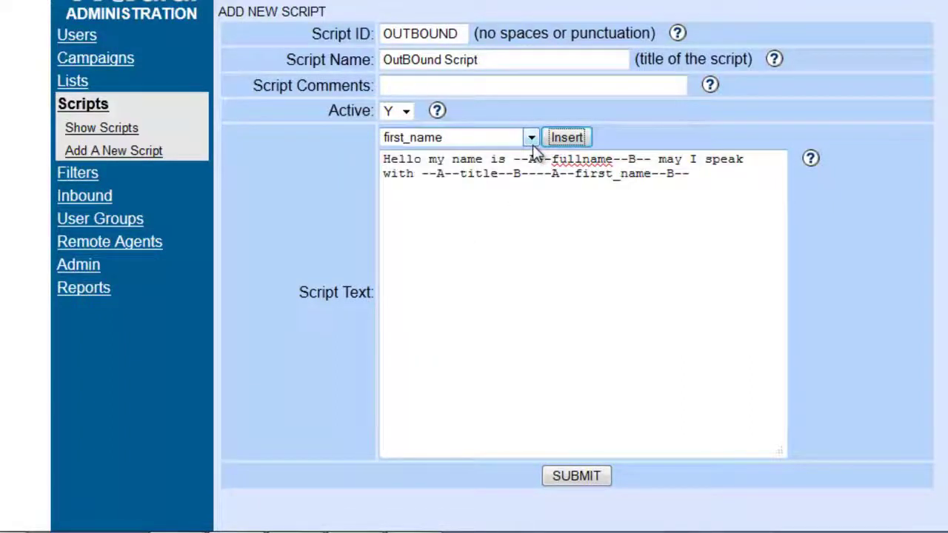
{"action": "left_click", "coordinate": [531, 138]}
{"action": "left_click", "coordinate": [455, 353]}
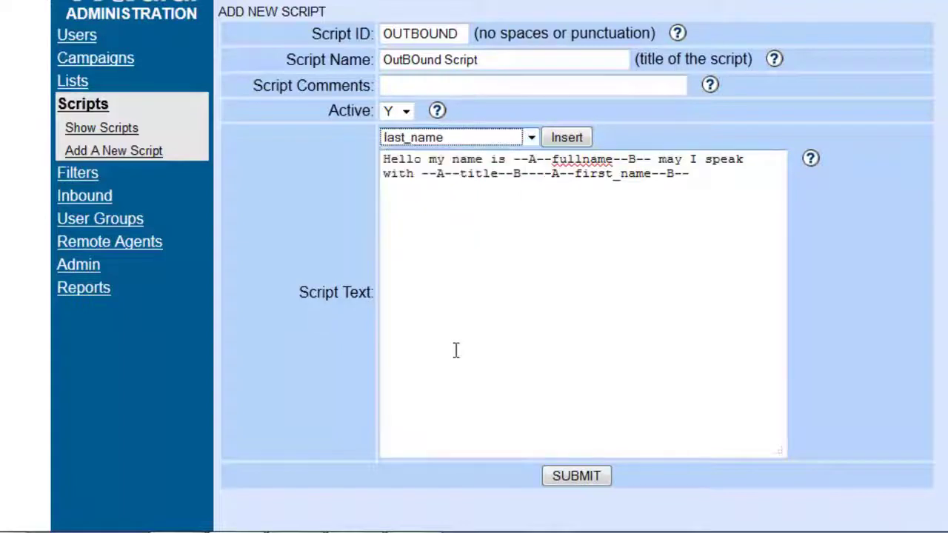
{"action": "left_click", "coordinate": [699, 176]}
{"action": "left_click", "coordinate": [566, 138]}
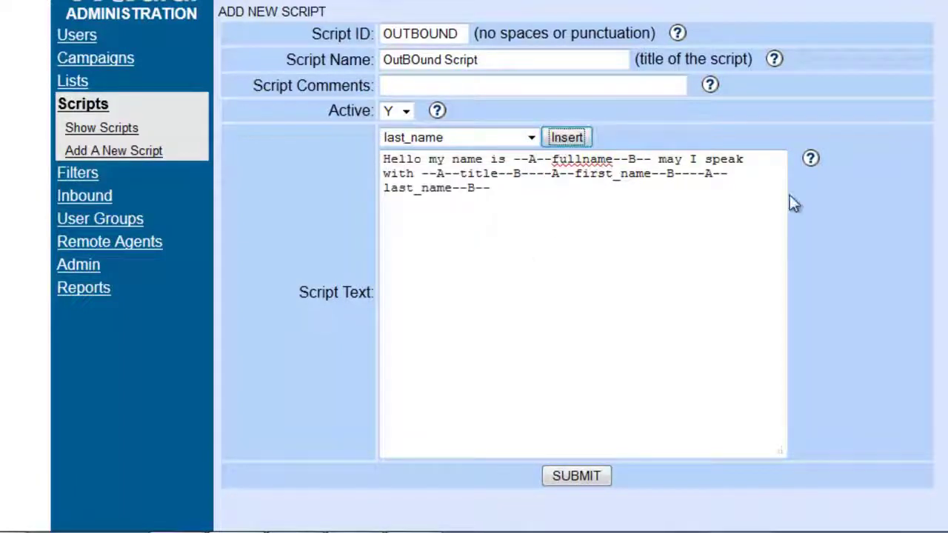
{"action": "left_click", "coordinate": [490, 190]}
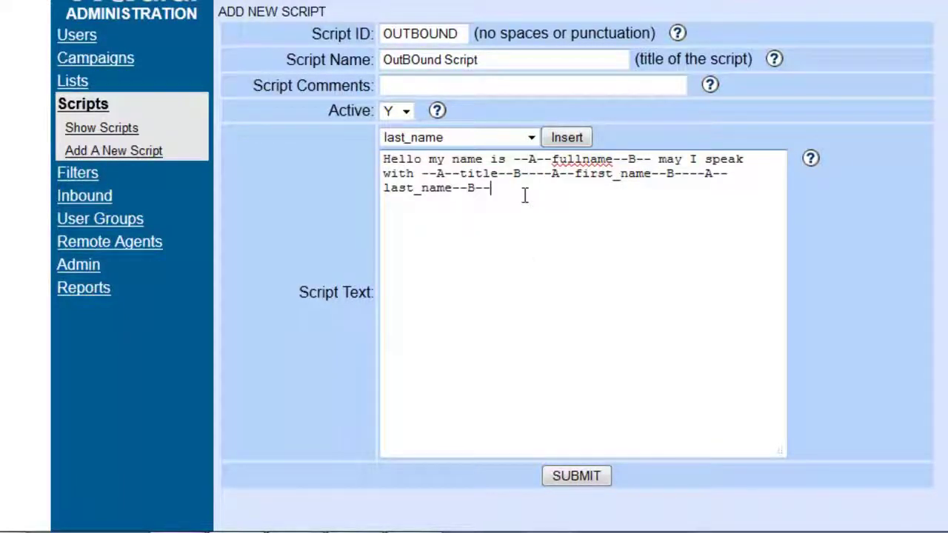
{"action": "left_click", "coordinate": [532, 138]}
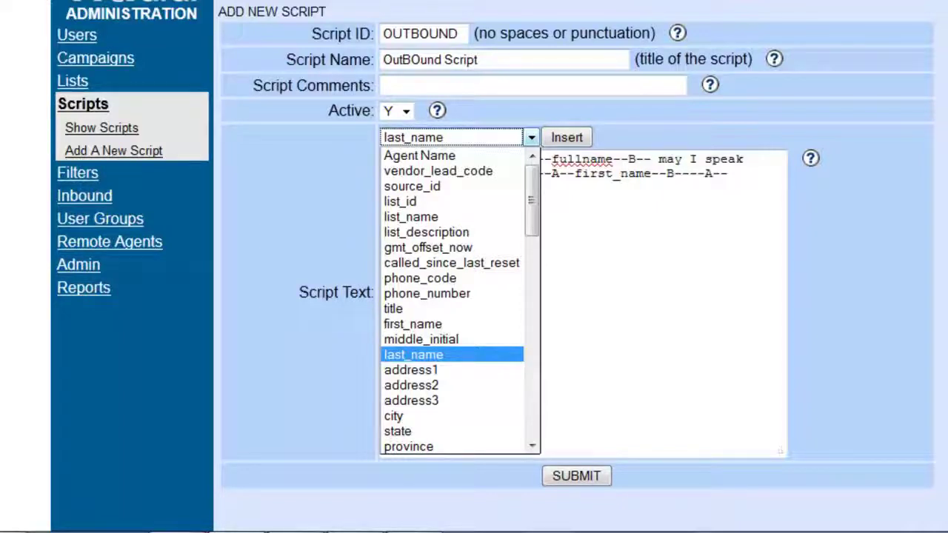
{"action": "left_click", "coordinate": [603, 232]}
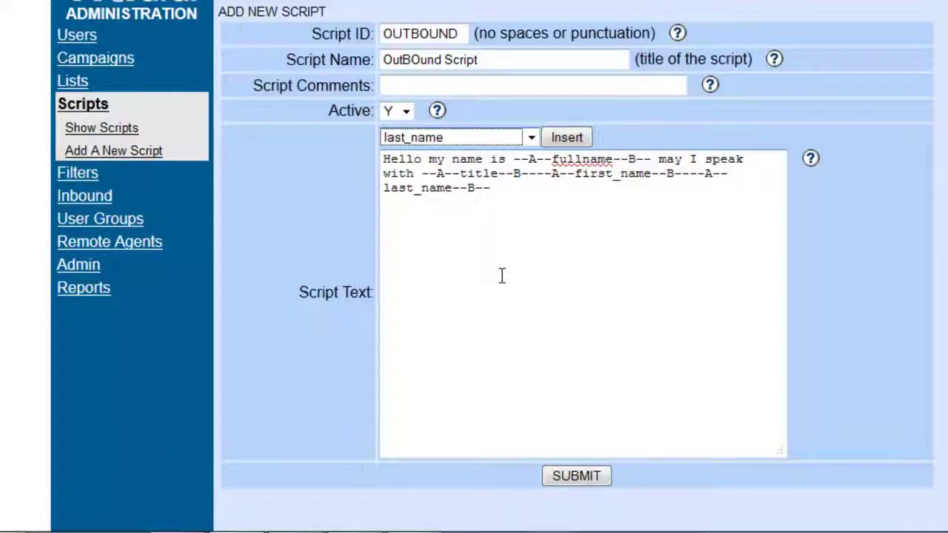
Append ", and I am calling about" to the end of the script text and submit the new script
{"action": "left_click", "coordinate": [507, 194]}
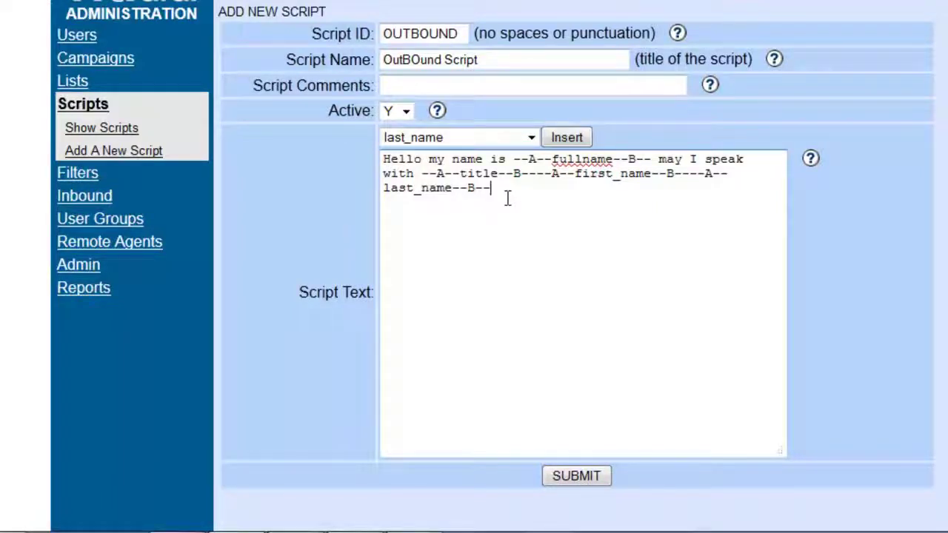
{"action": "type", "text": ", and I am callinf"}
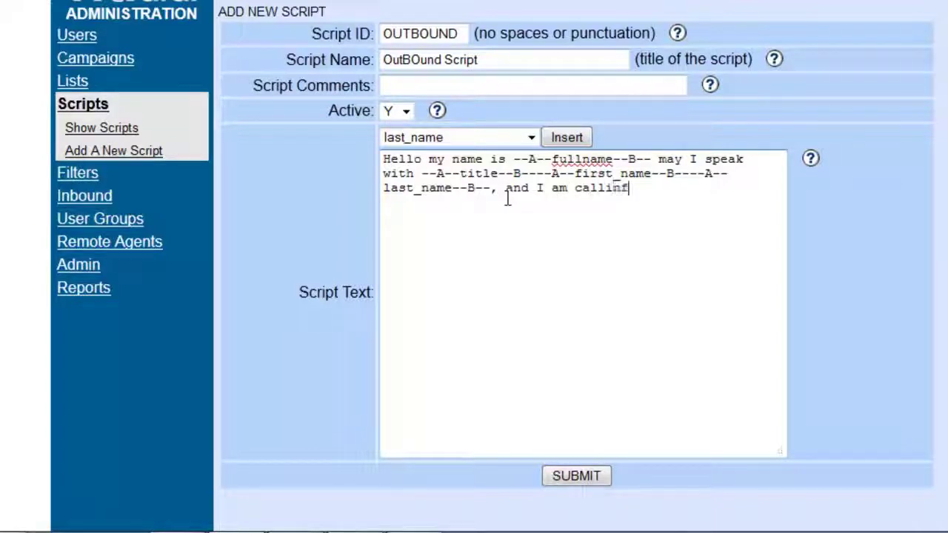
{"action": "key", "text": "BackSpace"}
{"action": "type", "text": "g about"}
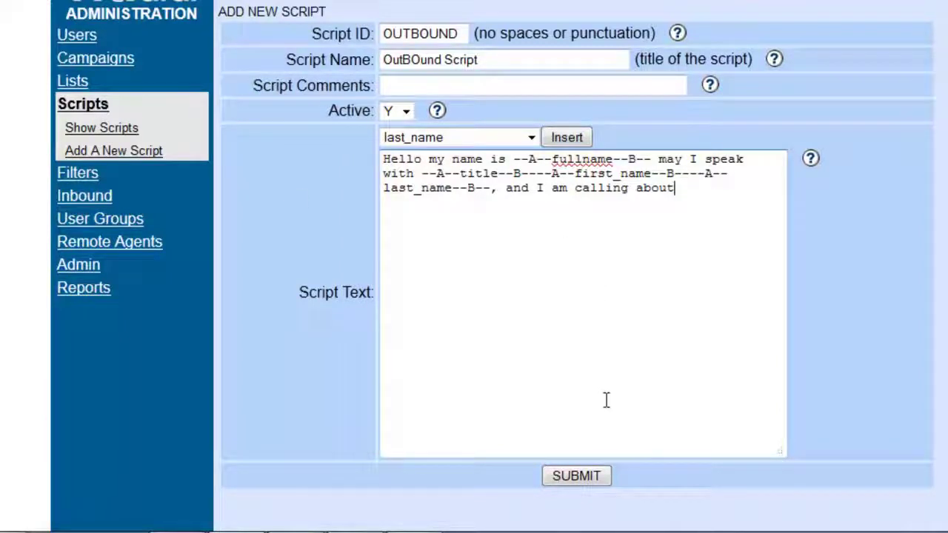
{"action": "left_click", "coordinate": [576, 480]}
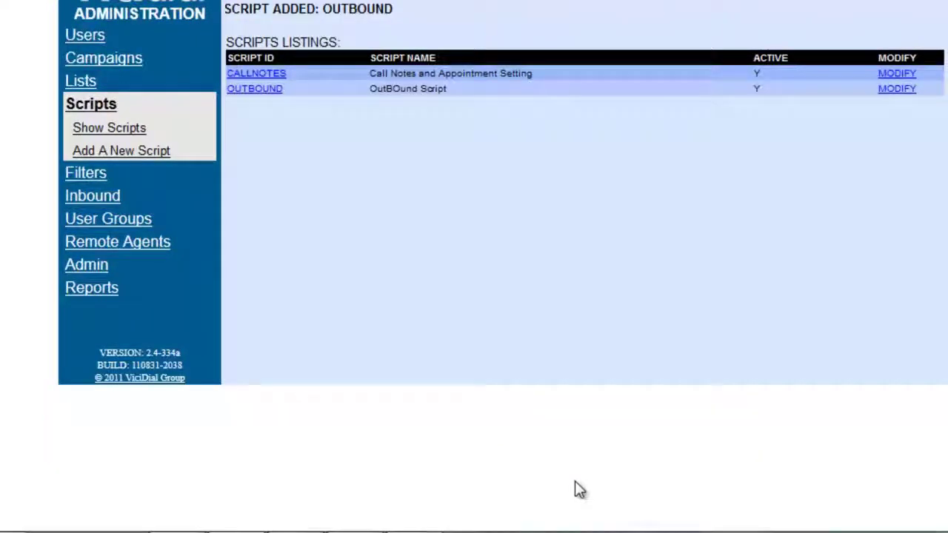
Open the OUTBOUND script and preview it, comparing the preview with the script text before closing it
{"action": "left_click", "coordinate": [267, 89]}
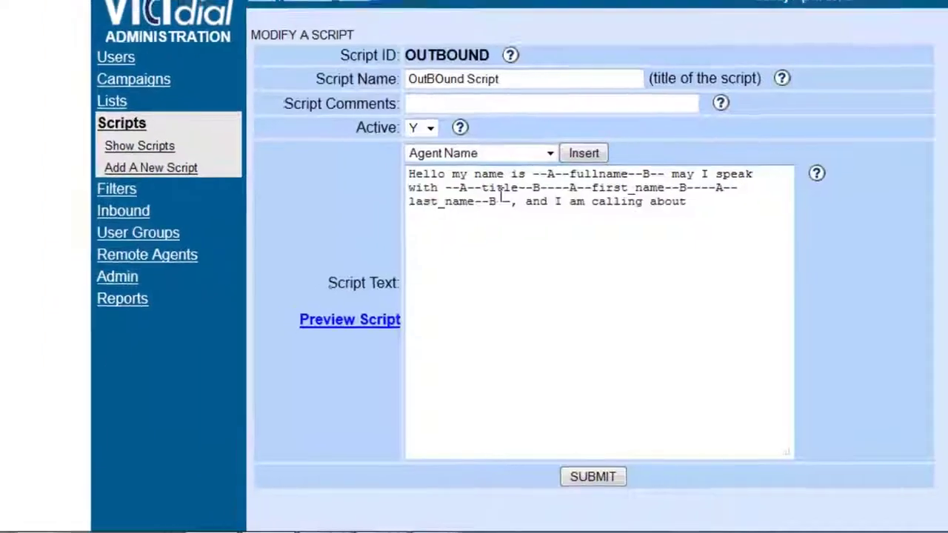
{"action": "left_click", "coordinate": [371, 345]}
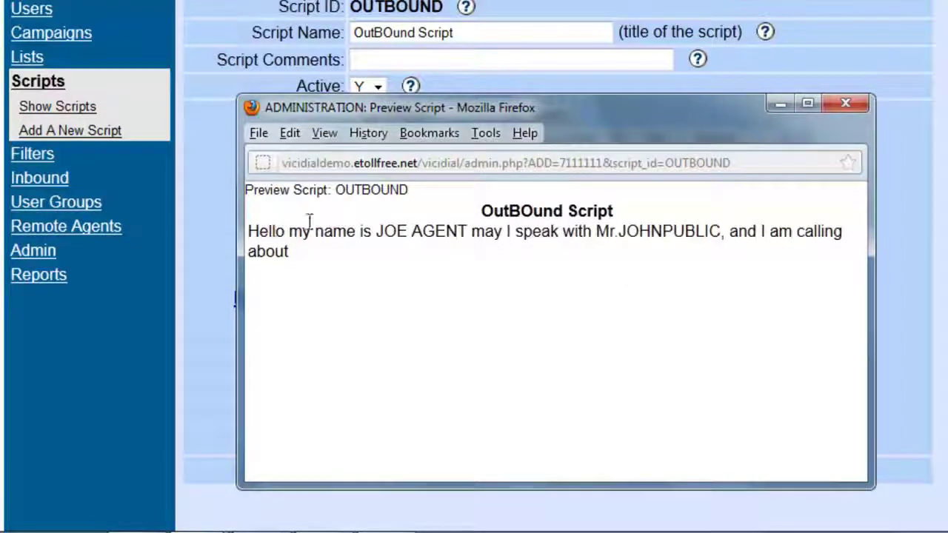
{"action": "left_click_drag", "start_coordinate": [370, 123], "coordinate": [402, 224]}
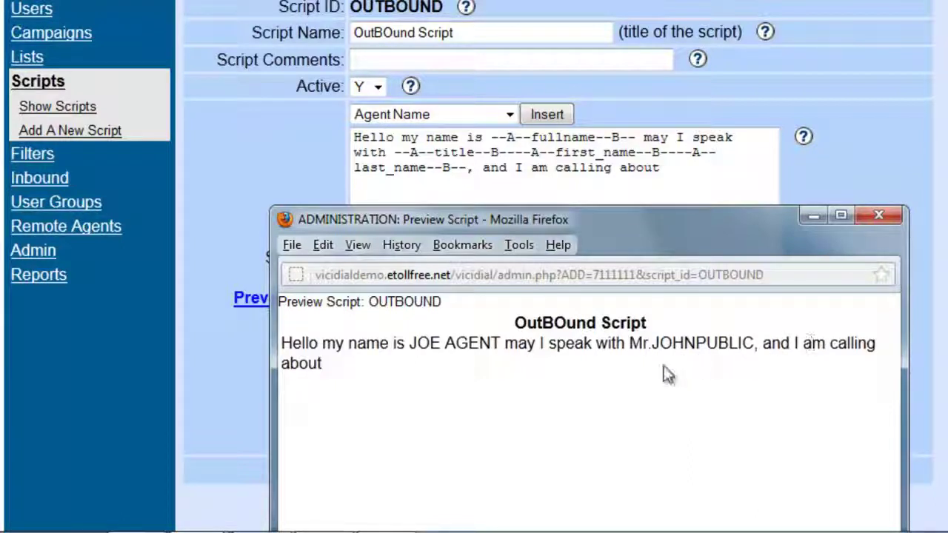
{"action": "left_click_drag", "start_coordinate": [600, 214], "coordinate": [534, 0]}
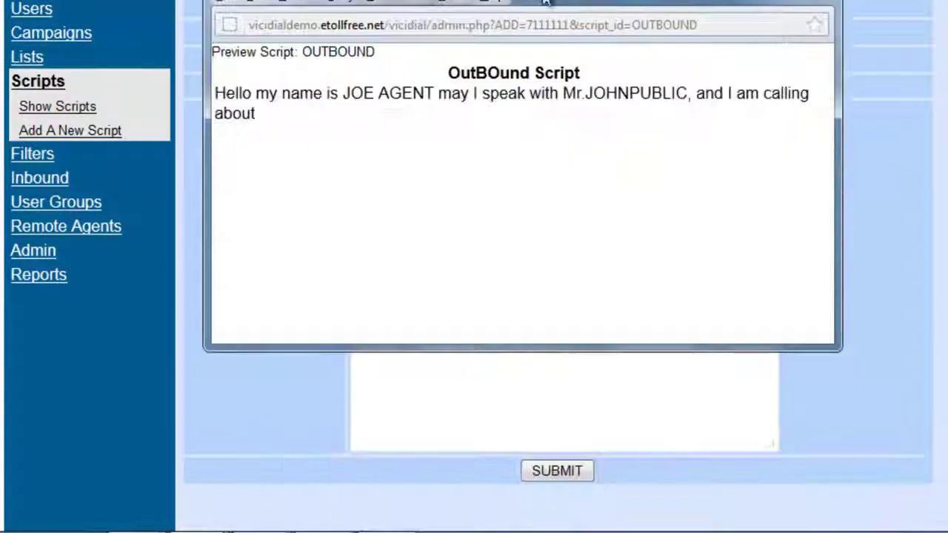
{"action": "key", "text": "ctrl+w"}
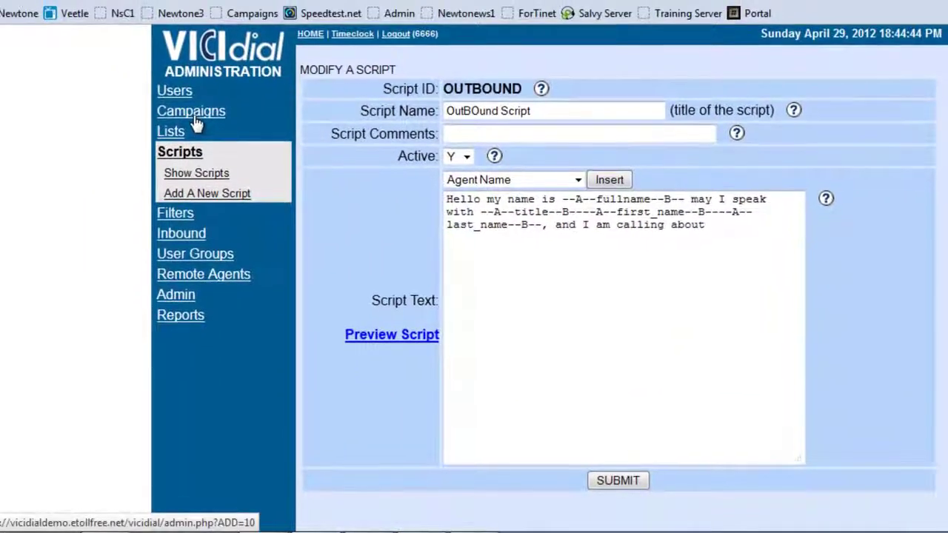
Open the TEST_OUT campaign in its detail view
{"action": "left_click", "coordinate": [195, 125]}
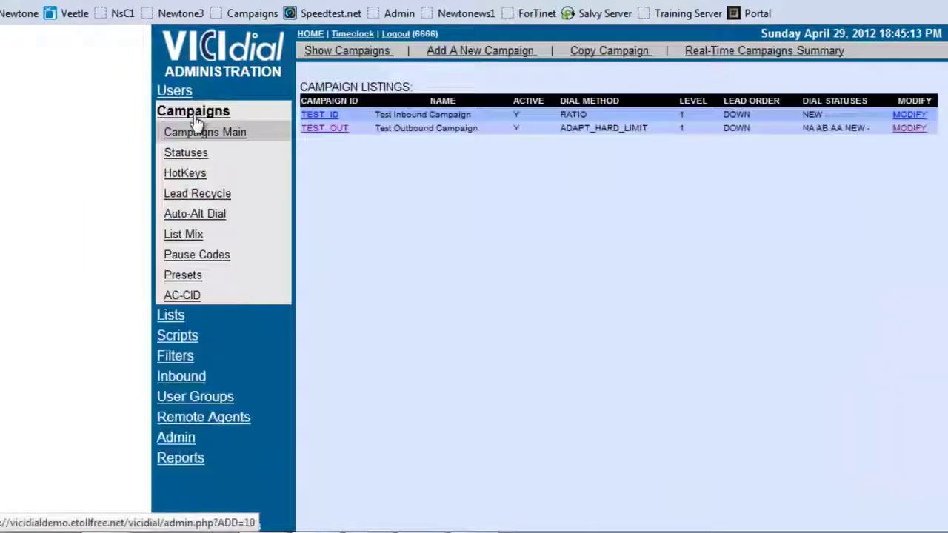
{"action": "left_click", "coordinate": [322, 129]}
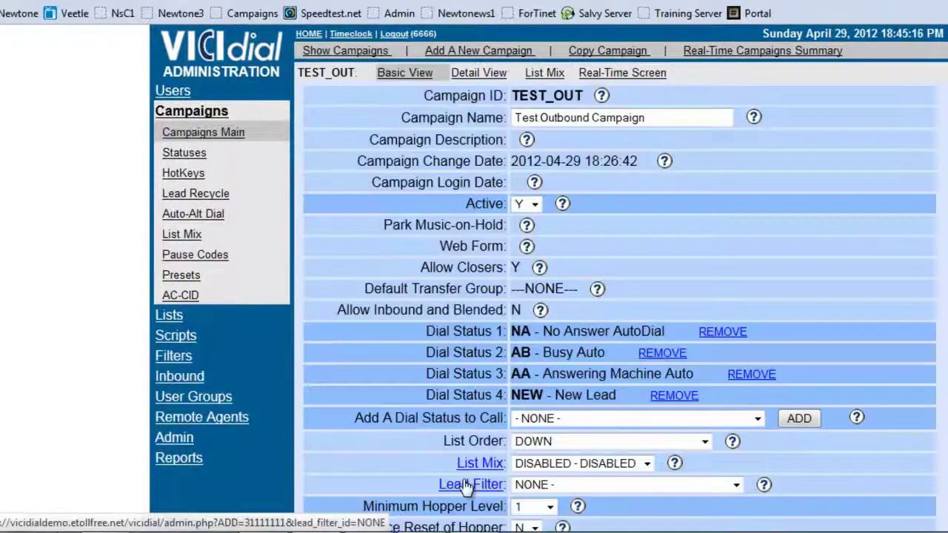
{"action": "left_click", "coordinate": [485, 72]}
Set the campaign's script to "OUTBOUND - OutBOund Script" and submit the campaign changes
{"action": "scroll", "coordinate": [471, 244], "scroll_direction": "down", "scroll_amount": 5}
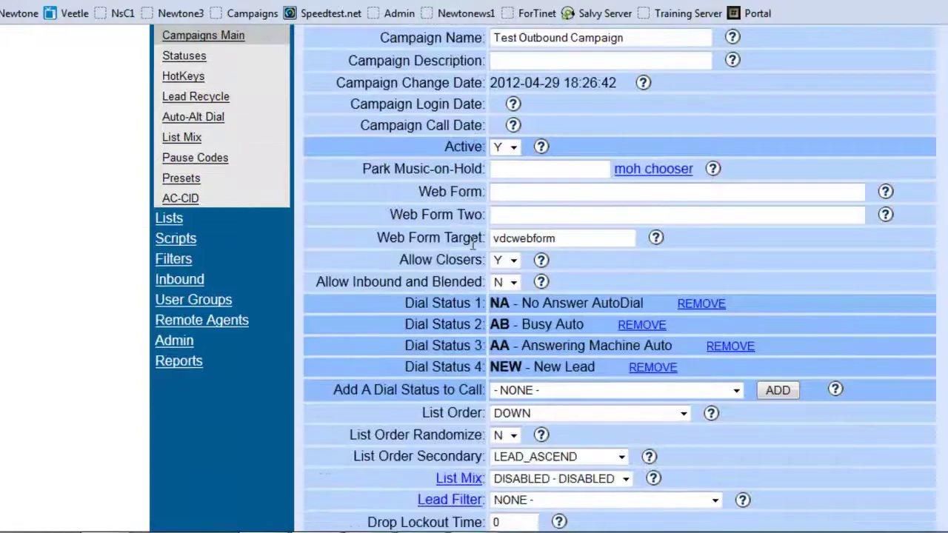
{"action": "scroll", "coordinate": [471, 245], "scroll_direction": "down", "scroll_amount": 5}
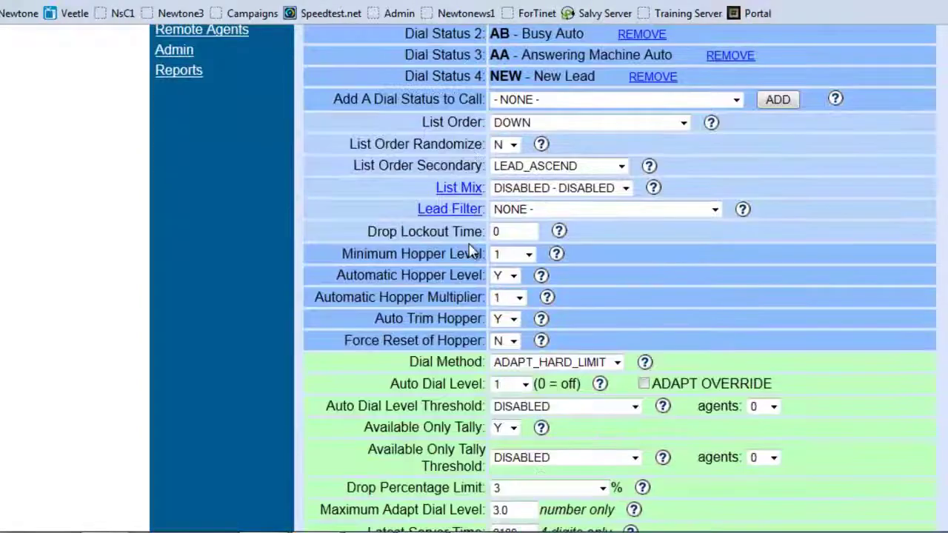
{"action": "scroll", "coordinate": [445, 245], "scroll_direction": "down", "scroll_amount": 3}
{"action": "scroll", "coordinate": [470, 244], "scroll_direction": "down", "scroll_amount": 8}
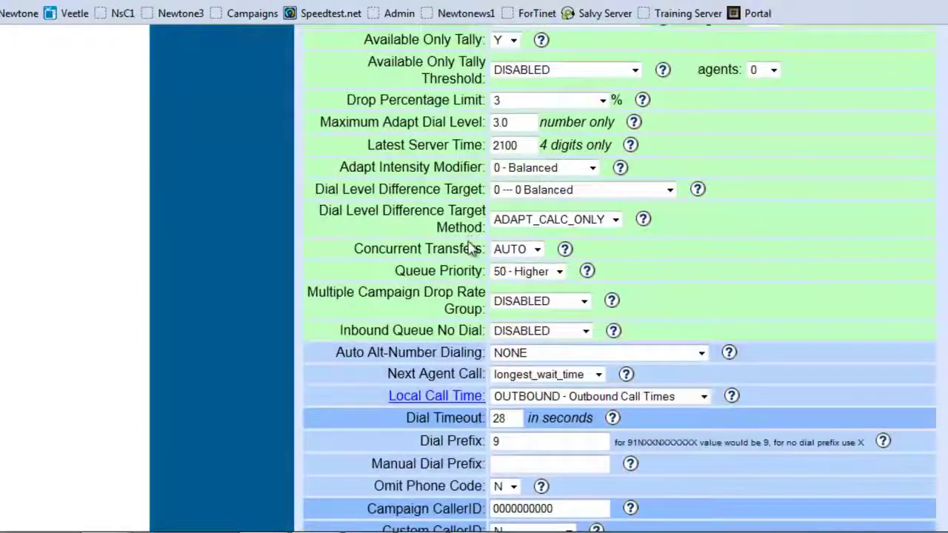
{"action": "scroll", "coordinate": [470, 244], "scroll_direction": "down", "scroll_amount": 3}
{"action": "scroll", "coordinate": [469, 244], "scroll_direction": "down", "scroll_amount": 8}
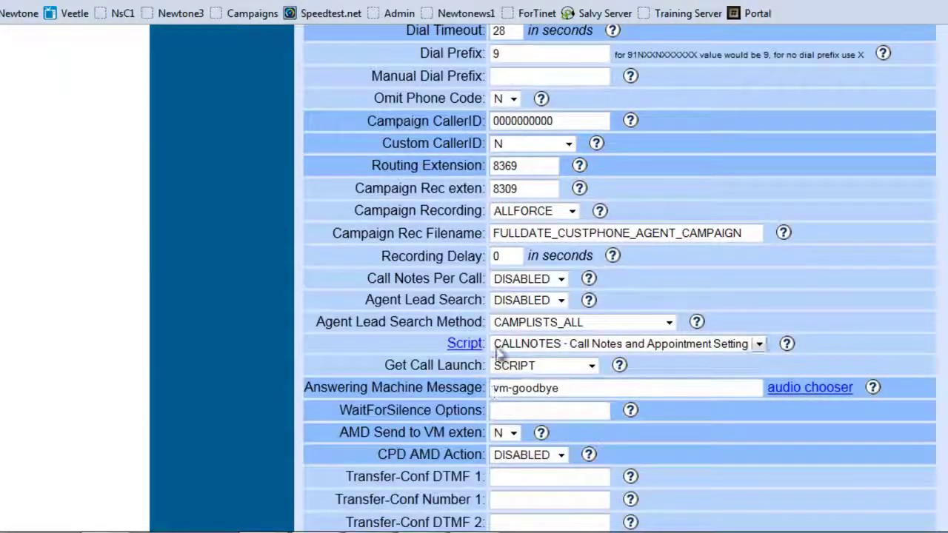
{"action": "left_click", "coordinate": [496, 351]}
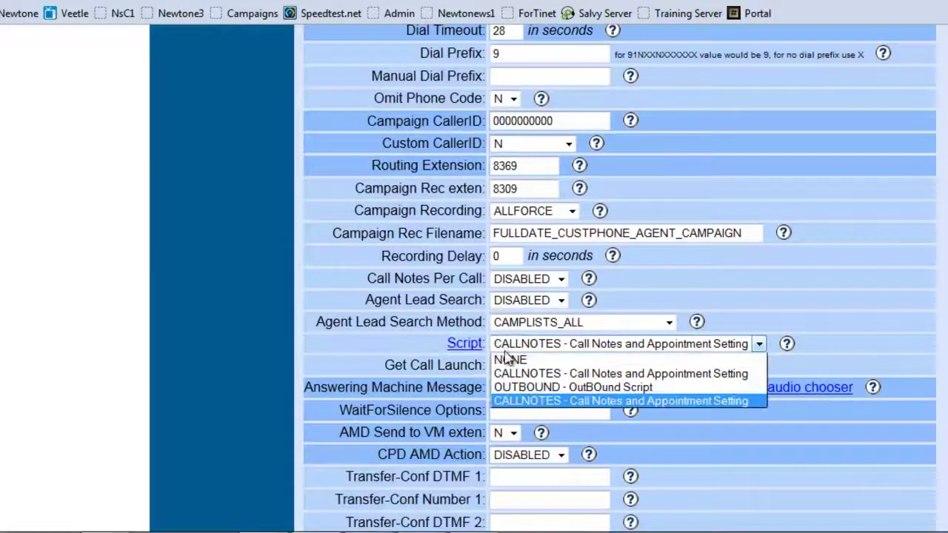
{"action": "left_click", "coordinate": [503, 383]}
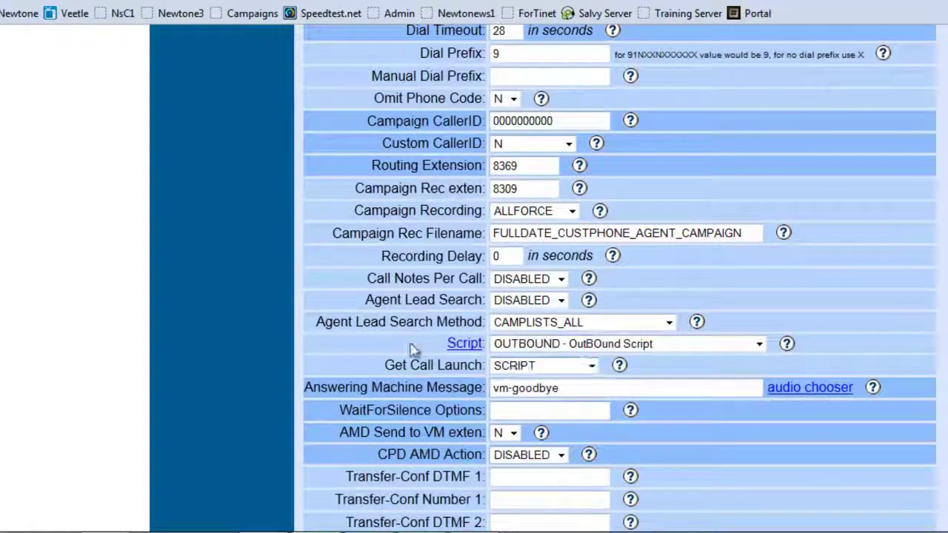
{"action": "scroll", "coordinate": [415, 348], "scroll_direction": "down", "scroll_amount": 20}
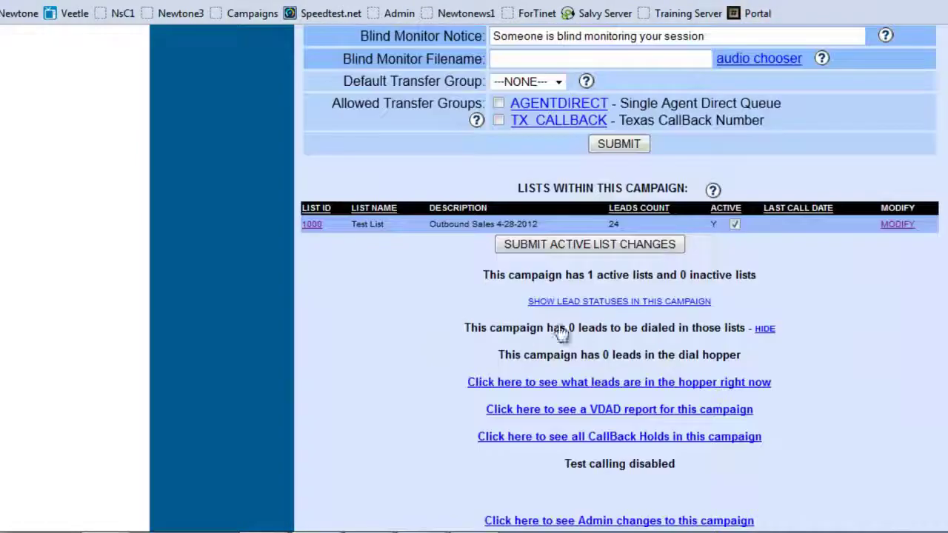
{"action": "left_click", "coordinate": [611, 150]}
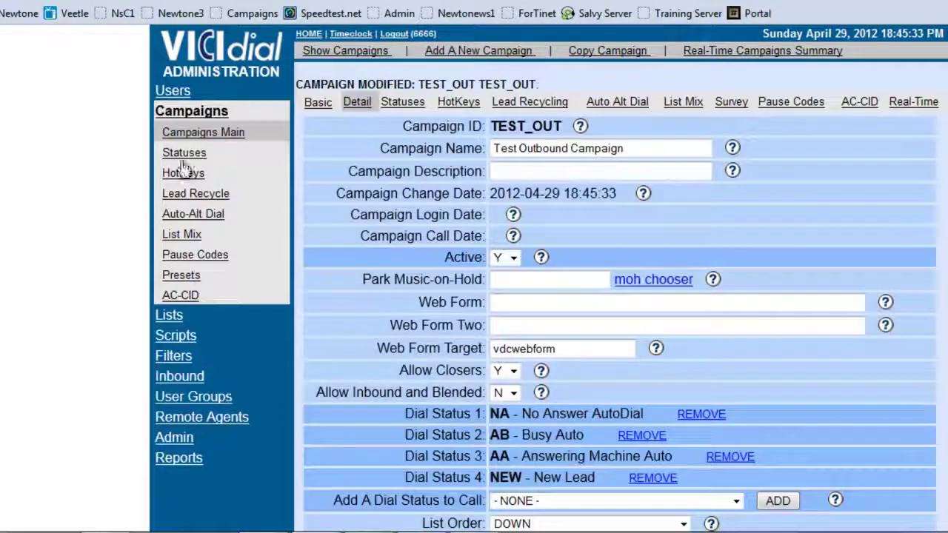
Start a new script with the ID INBOUND and the name "InBOund Script"
{"action": "left_click", "coordinate": [182, 339]}
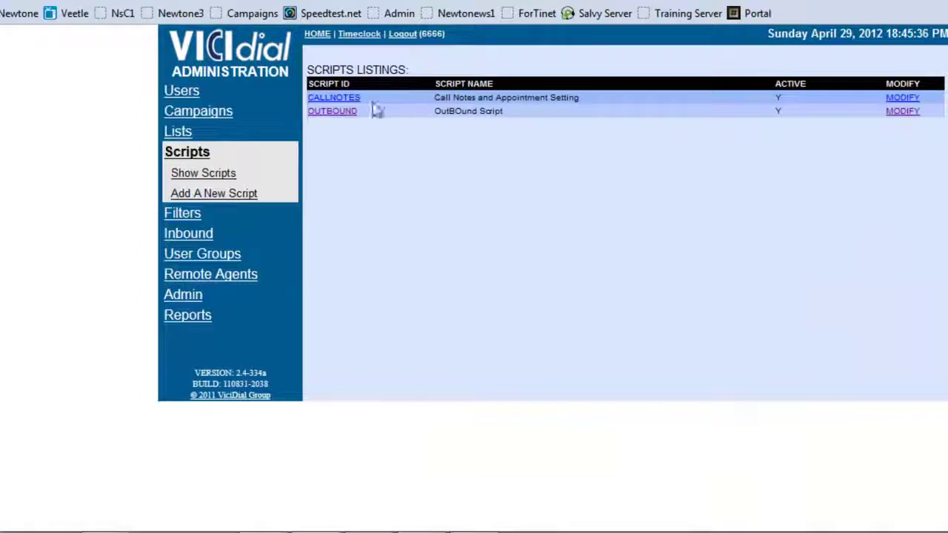
{"action": "left_click", "coordinate": [197, 194]}
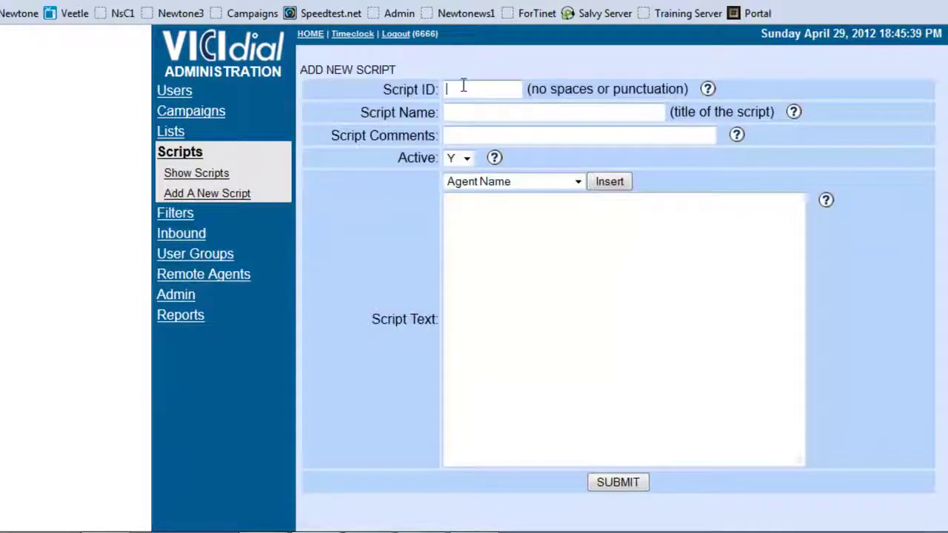
{"action": "type", "text": "INBOUND"}
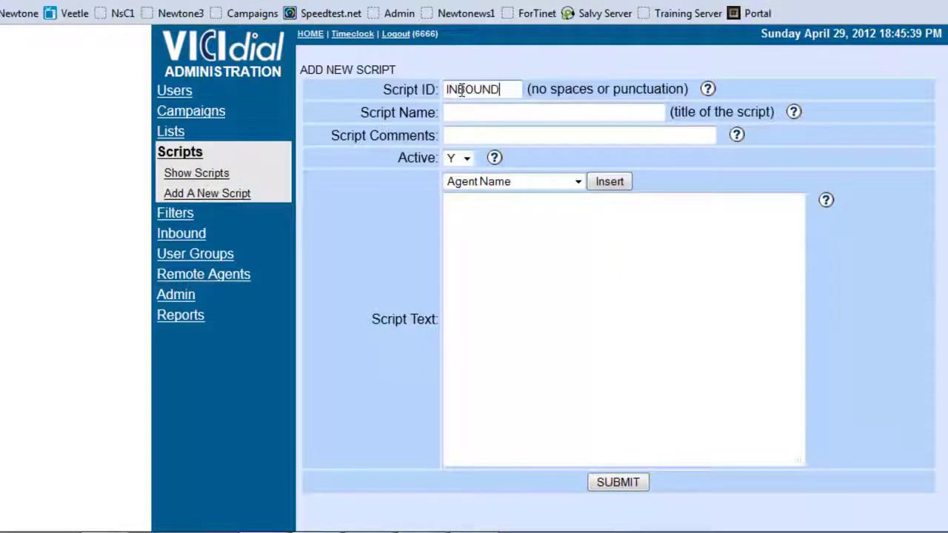
{"action": "key", "text": "Tab"}
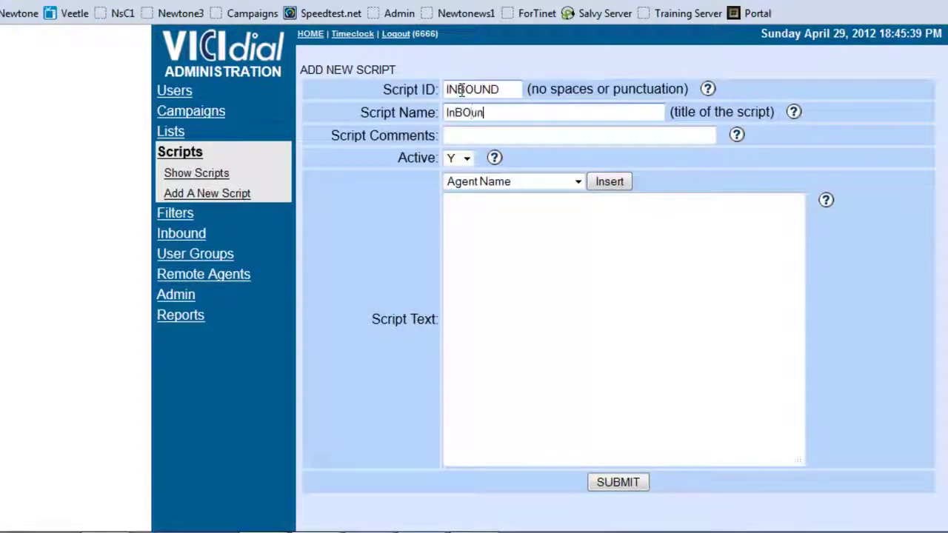
{"action": "type", "text": "InBOund Scr"}
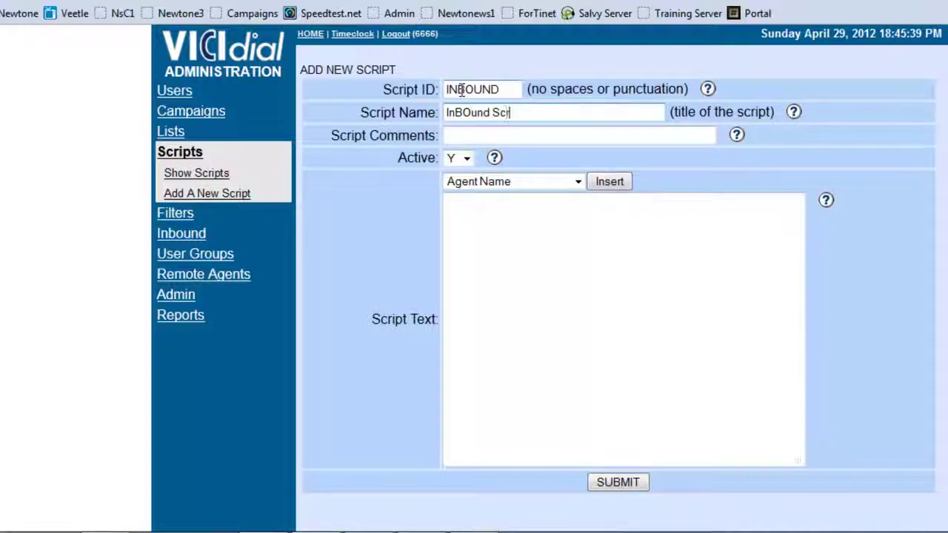
{"action": "type", "text": "ipt"}
Write "Hi thank you for calling the sales department my name is" as the script text and insert the Agent Name placeholder after it
{"action": "key", "text": "Tab"}
{"action": "key", "text": "Tab"}
{"action": "key", "text": "Tab"}
{"action": "key", "text": "Tab"}
{"action": "key", "text": "Tab"}
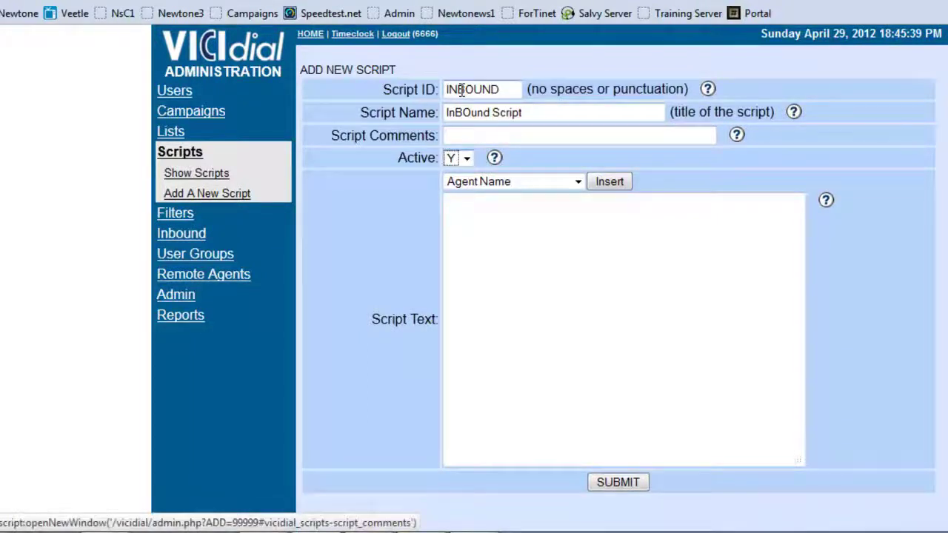
{"action": "key", "text": "Tab"}
{"action": "key", "text": "Tab"}
{"action": "key", "text": "Tab"}
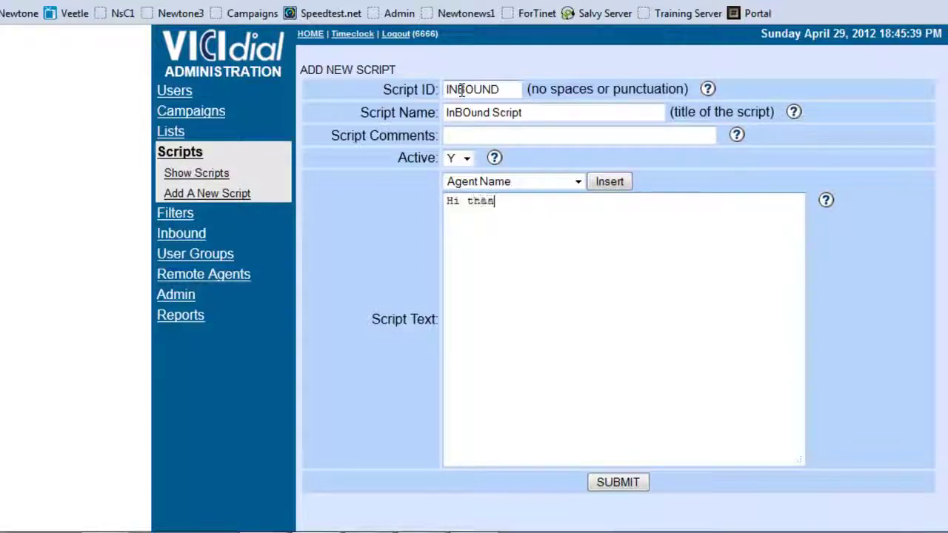
{"action": "type", "text": "Hi thank you for c"}
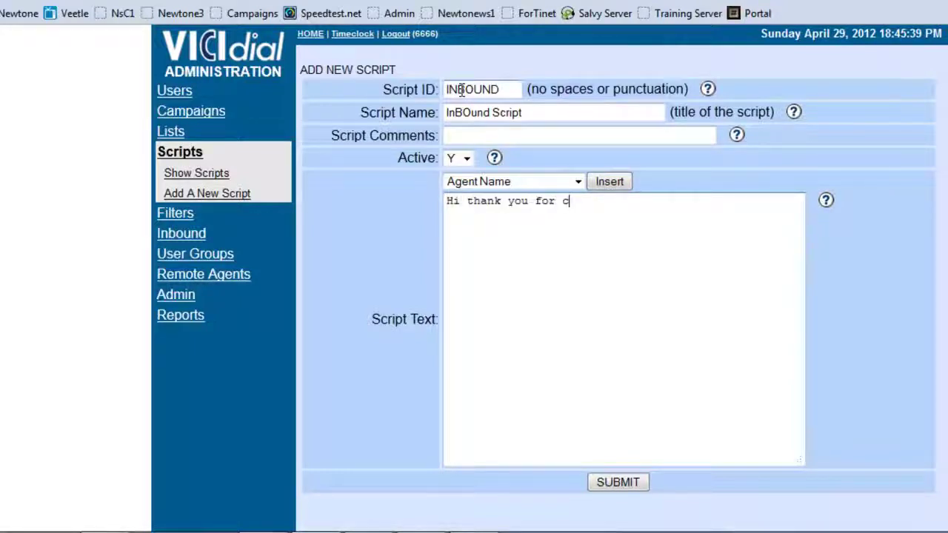
{"action": "type", "text": "alling the sales depart"}
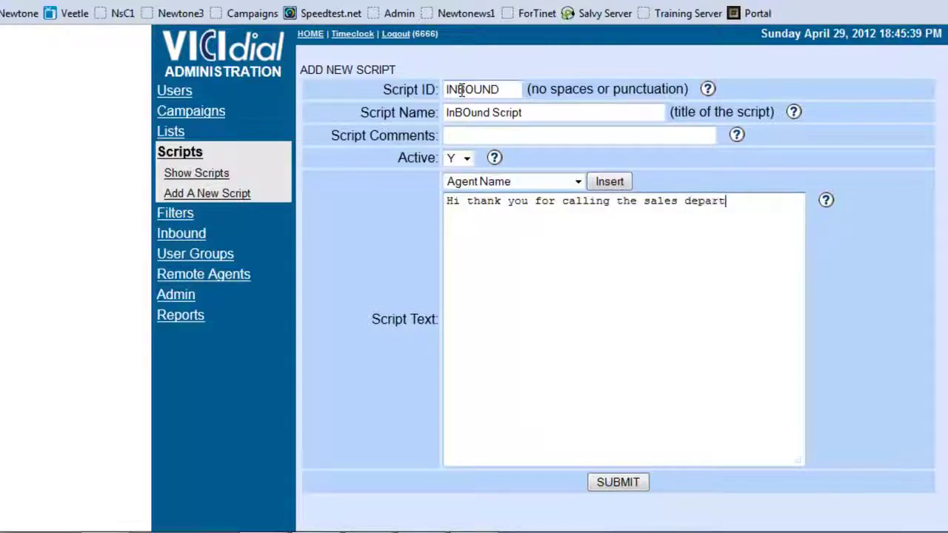
{"action": "type", "text": "ment my na"}
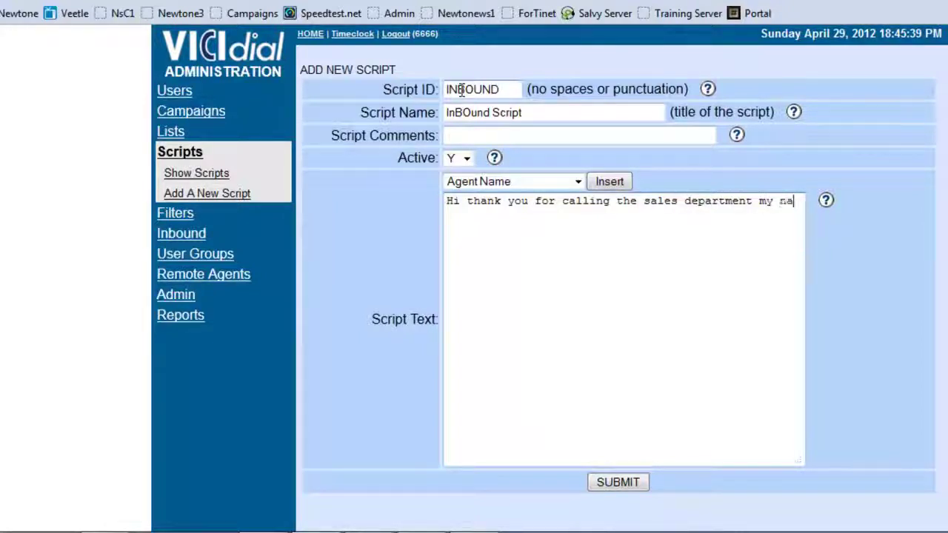
{"action": "type", "text": "me is"}
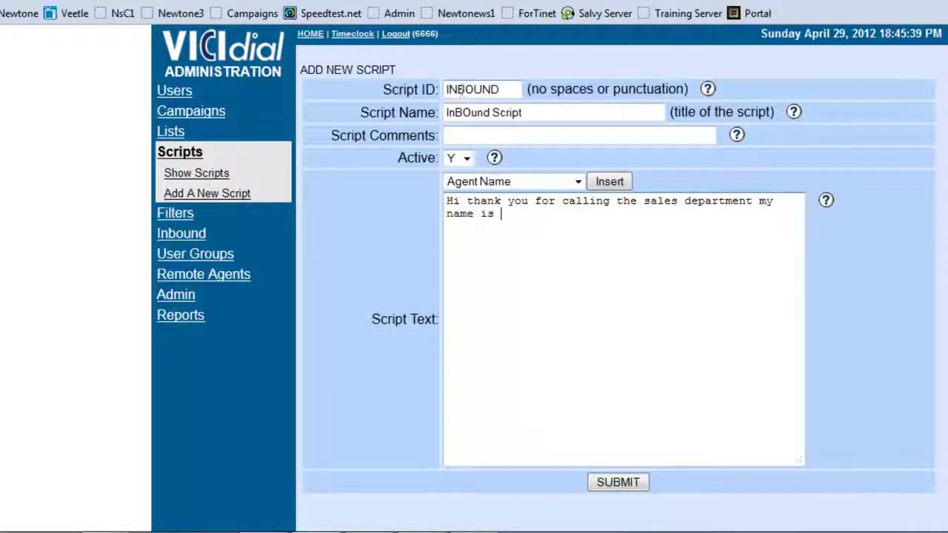
{"action": "left_click", "coordinate": [607, 183]}
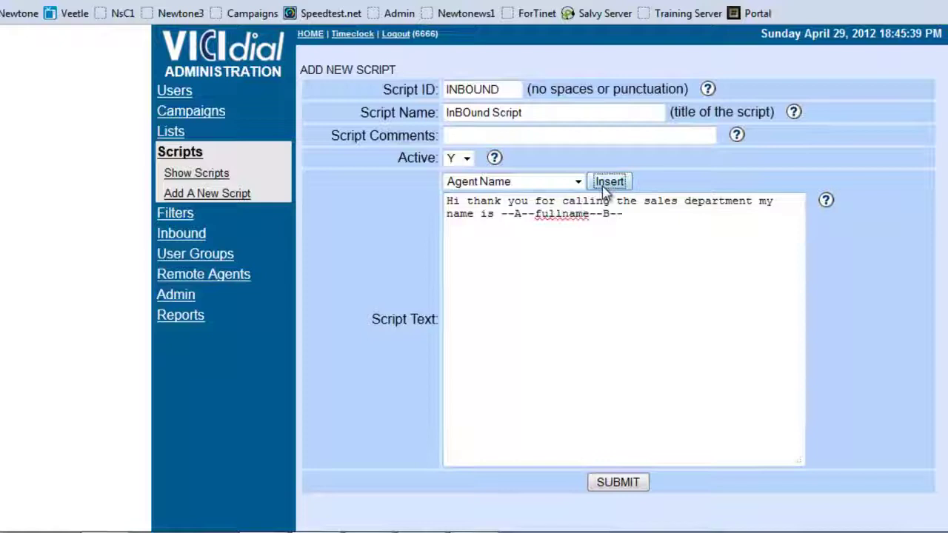
Append ", how may I help you?" to the script text and submit the new script
{"action": "left_click", "coordinate": [631, 216]}
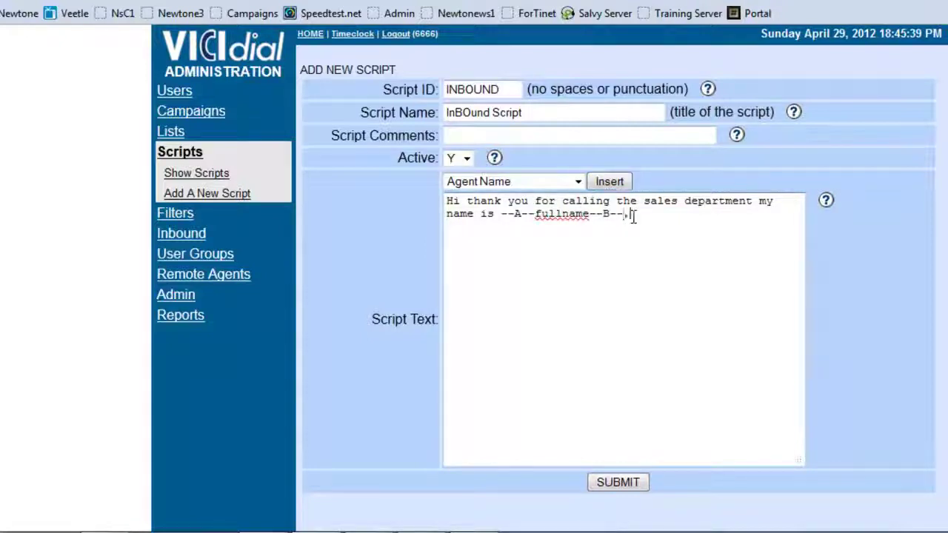
{"action": "type", "text": ", who ma"}
{"action": "type", "text": "how may I help you?"}
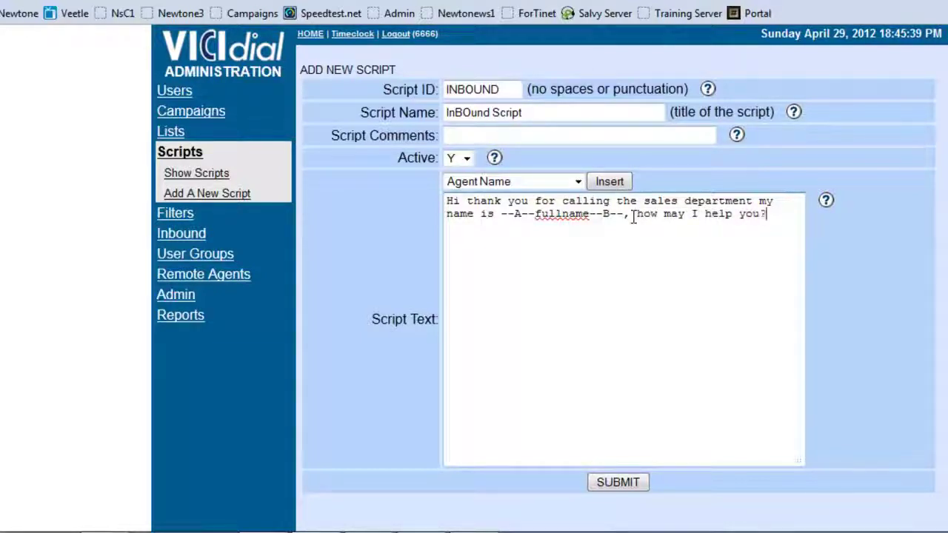
{"action": "left_click", "coordinate": [607, 483]}
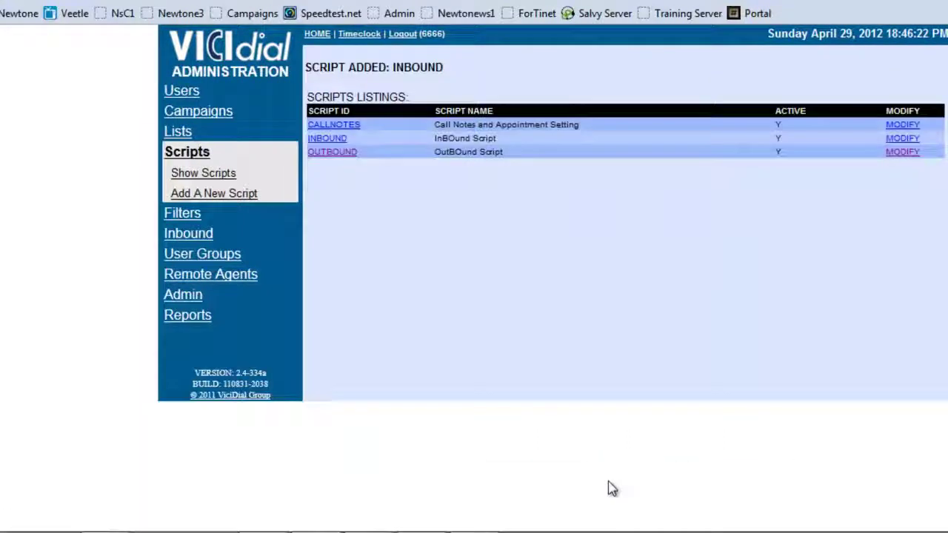
Open the INBOUND script, preview it, close the preview and check which campaigns and in-groups use the script
{"action": "left_click", "coordinate": [333, 140]}
{"action": "left_click", "coordinate": [410, 335]}
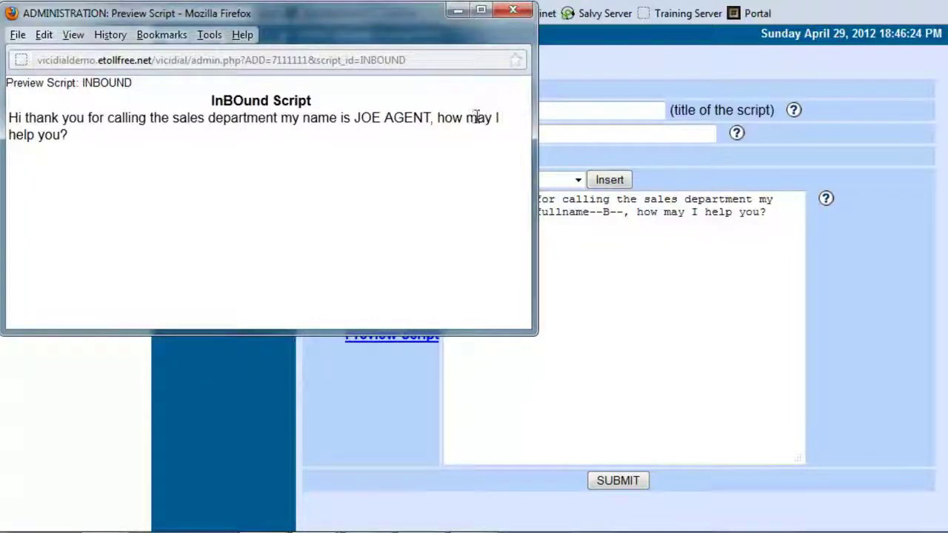
{"action": "left_click", "coordinate": [513, 9]}
{"action": "scroll", "coordinate": [582, 377], "scroll_direction": "down", "scroll_amount": 3}
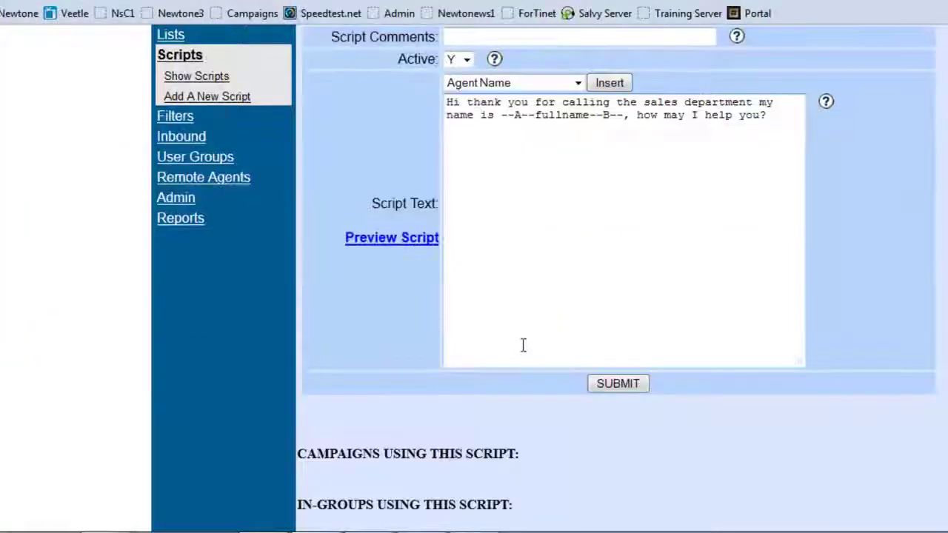
{"action": "scroll", "coordinate": [523, 343], "scroll_direction": "up", "scroll_amount": 3}
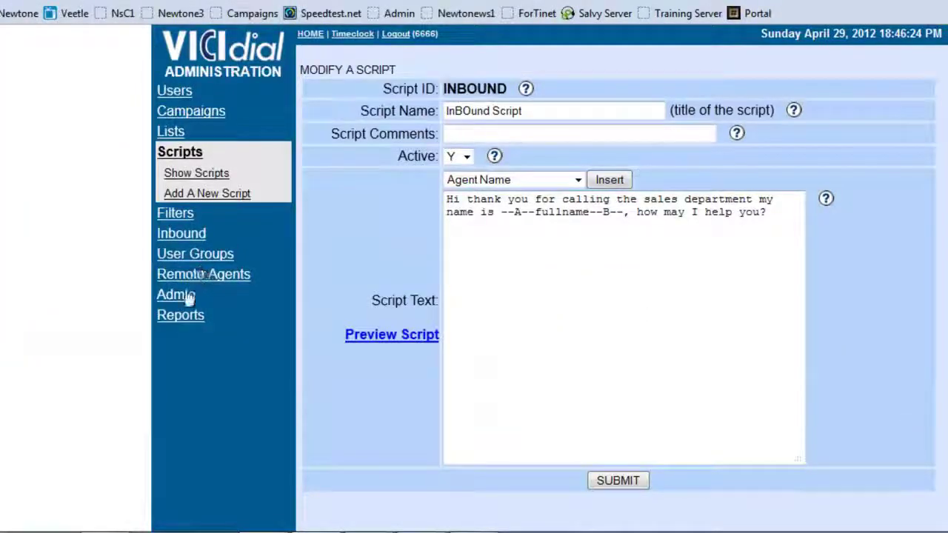
Open the TX_CALLBACK in-group and set its script to "INBOUND - InBOund Script"
{"action": "left_click", "coordinate": [173, 235]}
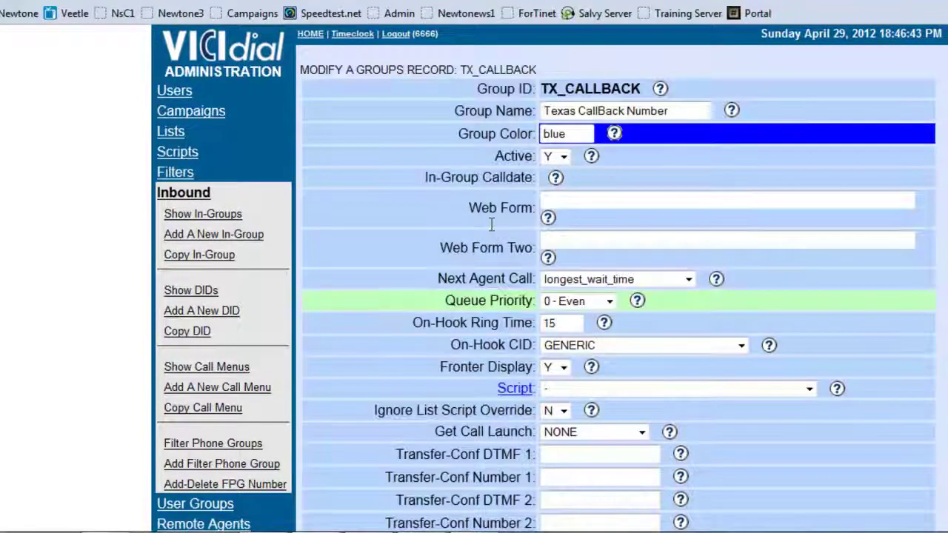
{"action": "scroll", "coordinate": [494, 232], "scroll_direction": "down", "scroll_amount": 3}
{"action": "left_click", "coordinate": [557, 295]}
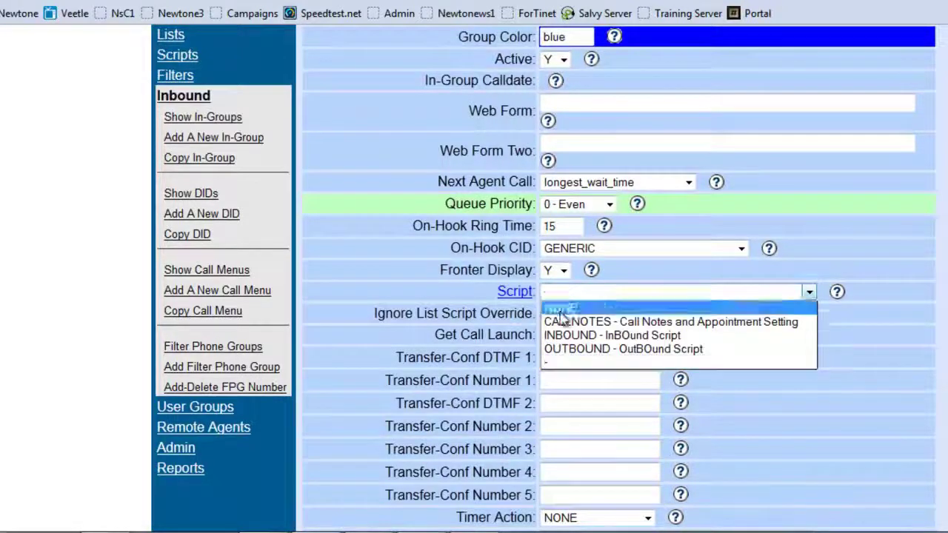
{"action": "left_click", "coordinate": [563, 335]}
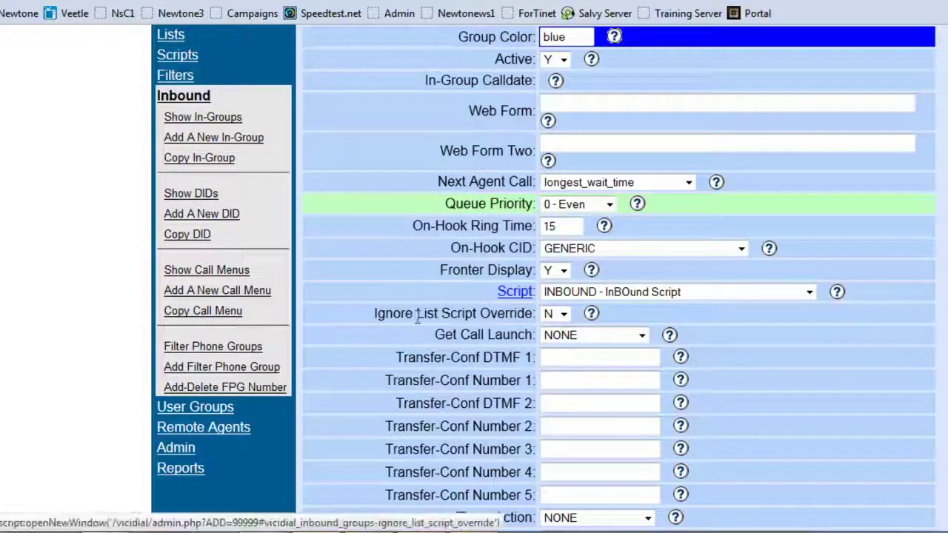
Set the in-group's Get Call Launch to SCRIPT and submit the agent ranks form for the group
{"action": "left_click", "coordinate": [594, 334]}
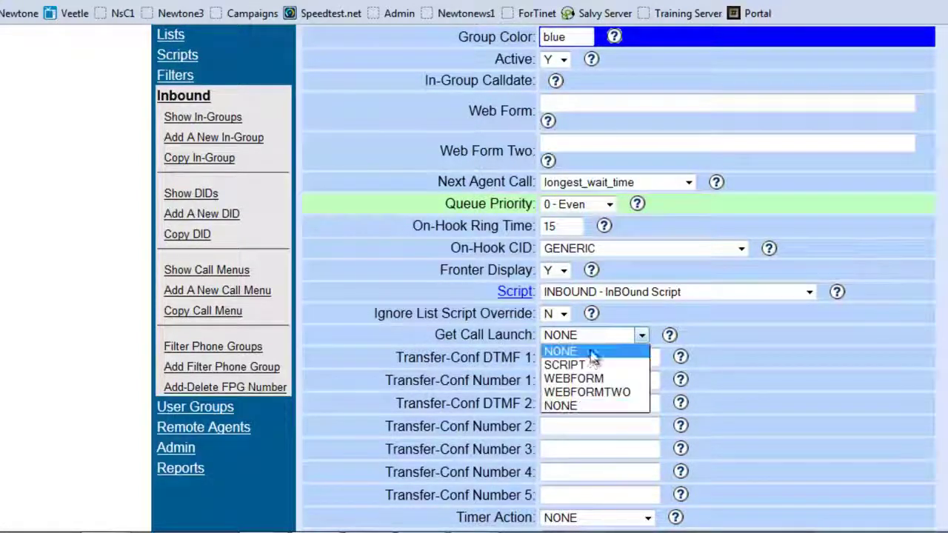
{"action": "left_click", "coordinate": [598, 364]}
{"action": "scroll", "coordinate": [755, 366], "scroll_direction": "down", "scroll_amount": 20}
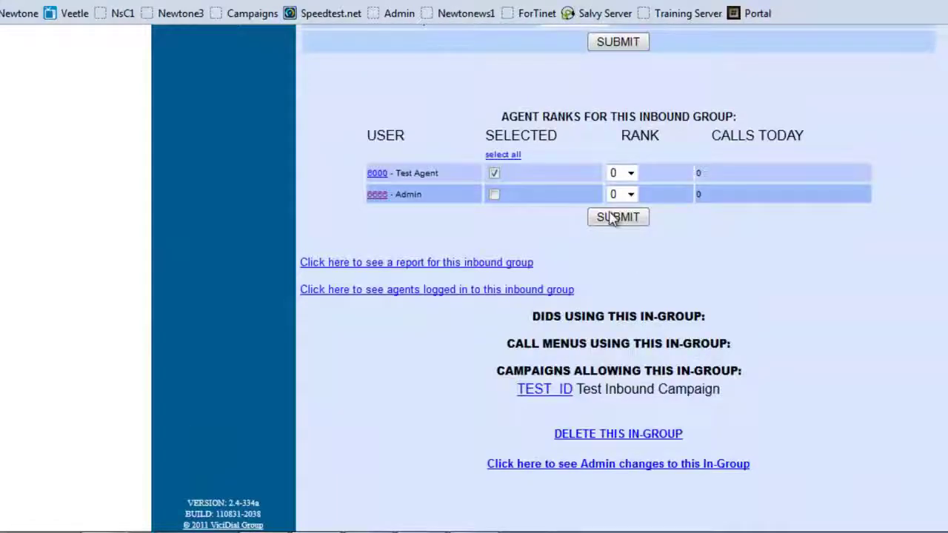
{"action": "left_click", "coordinate": [609, 221]}
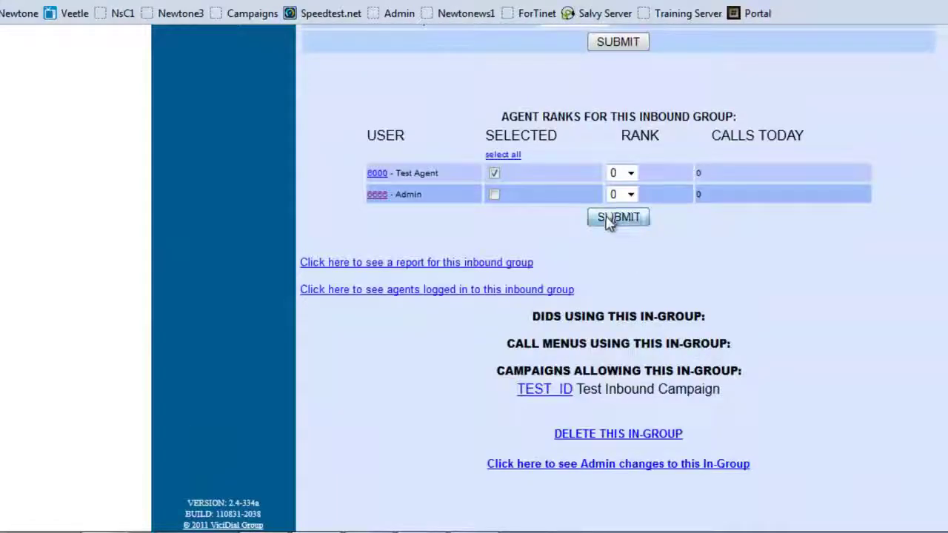